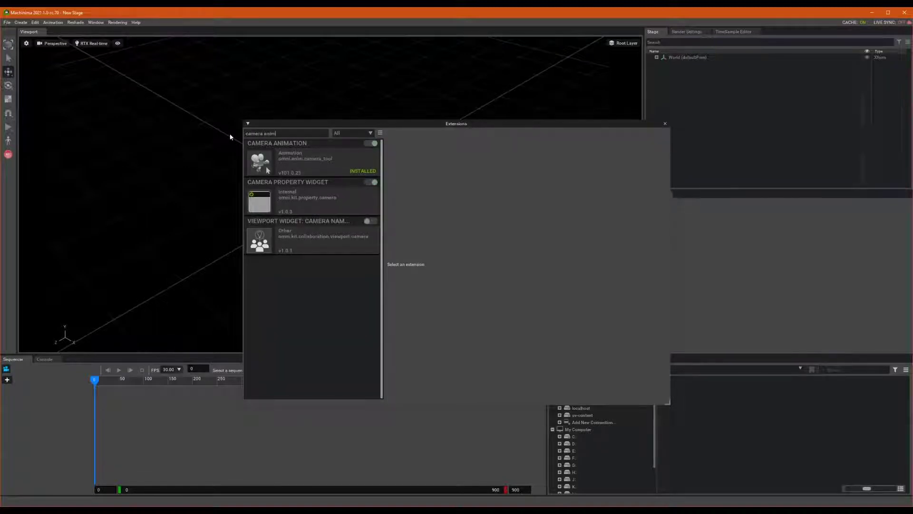
# Step: Search the extensions for "camera anim" and inspect the Camera Animation extension's details, closing the extensions window when done
pyautogui.write('nim')
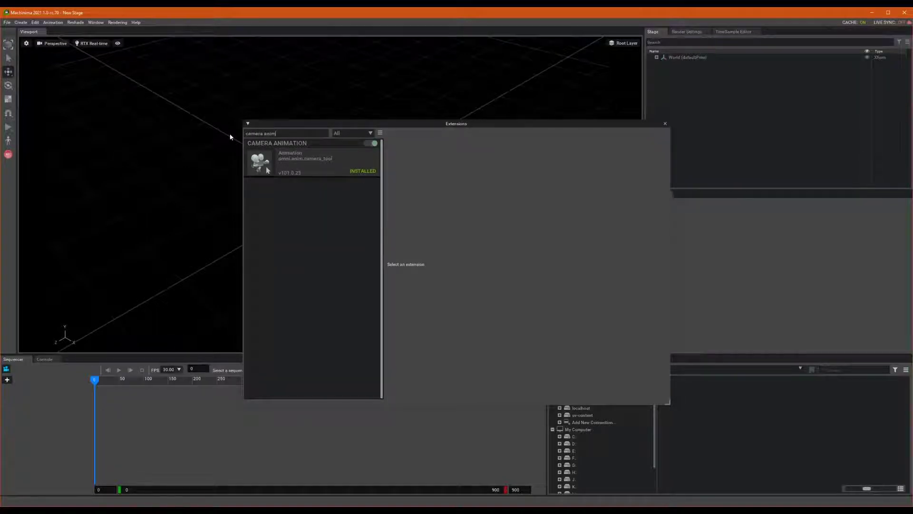
pyautogui.click(285, 159)
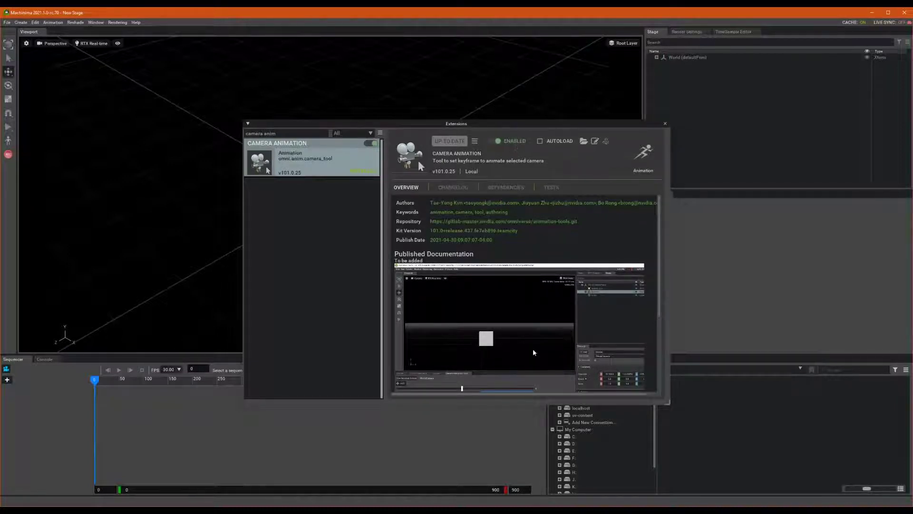
pyautogui.click(665, 123)
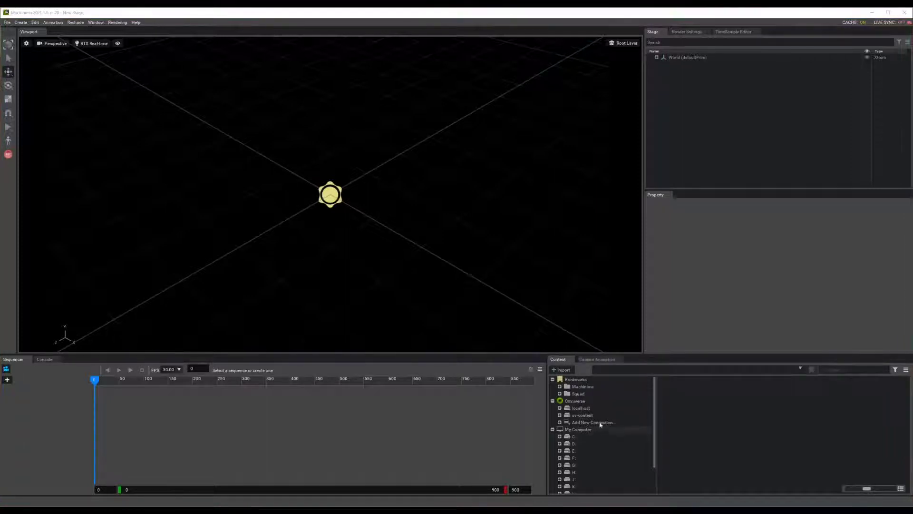
# Step: Open the original Astronaut.usd file from the localhost folder NVIDIA/Samples/Astronaut
pyautogui.click(589, 409)
pyautogui.click(582, 414)
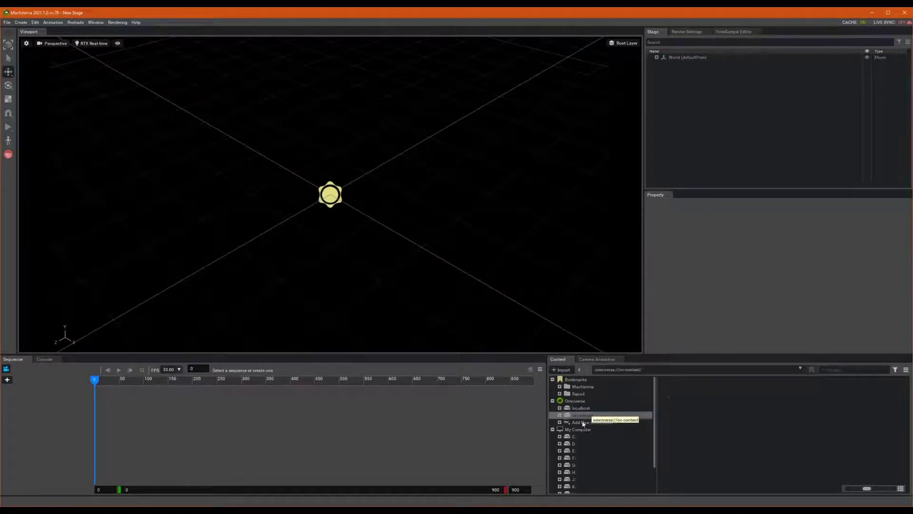
pyautogui.click(581, 409)
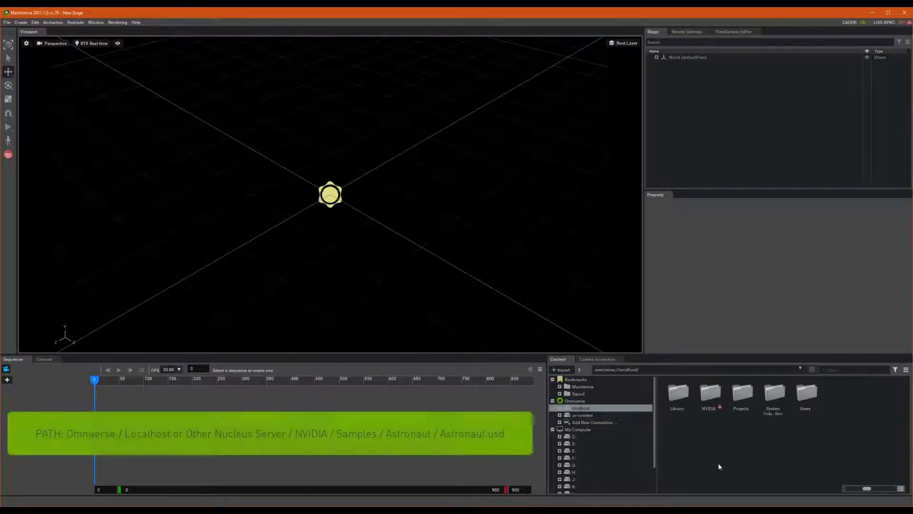
pyautogui.doubleClick(710, 401)
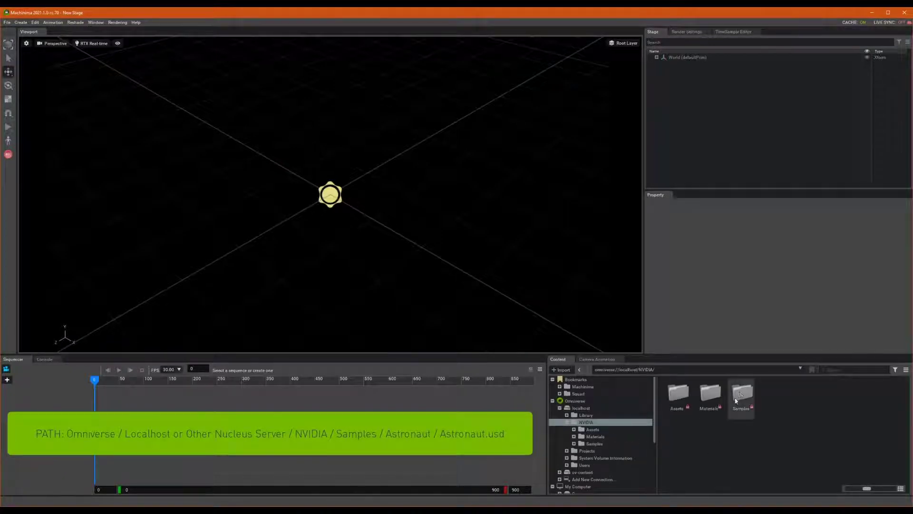
pyautogui.doubleClick(741, 394)
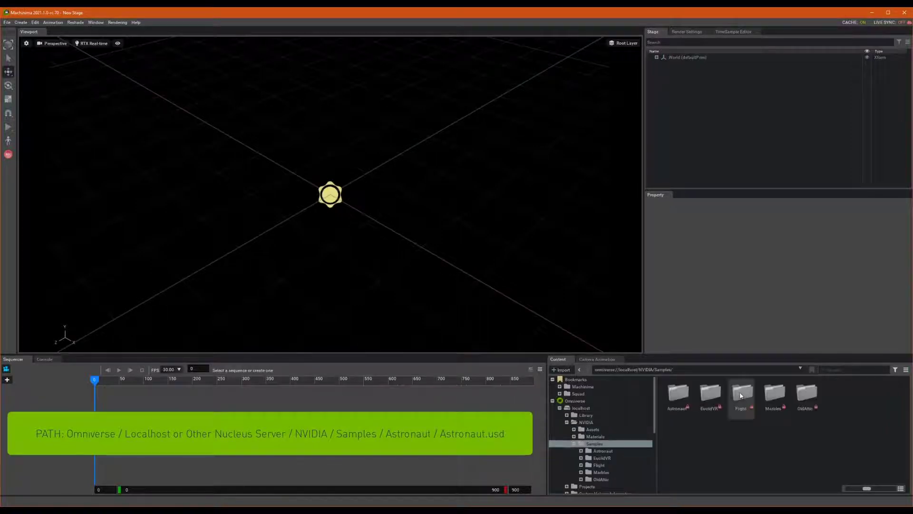
pyautogui.doubleClick(675, 394)
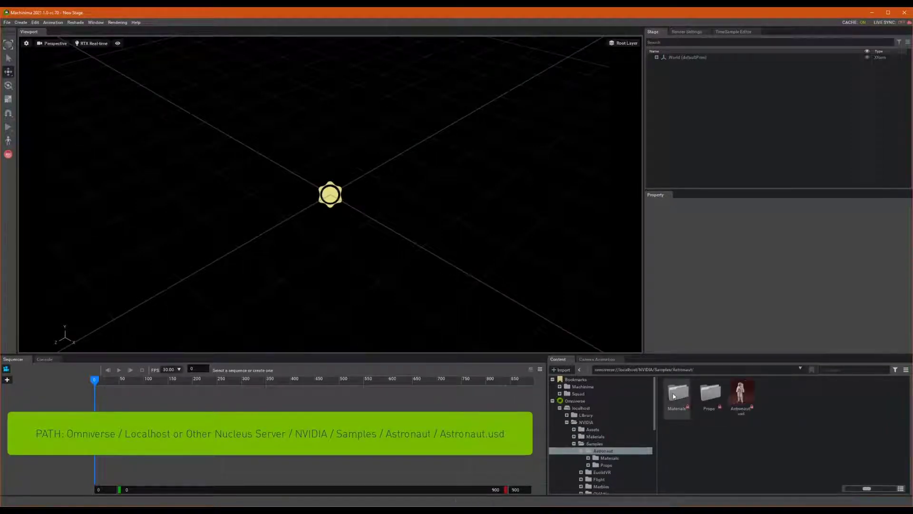
pyautogui.click(743, 395)
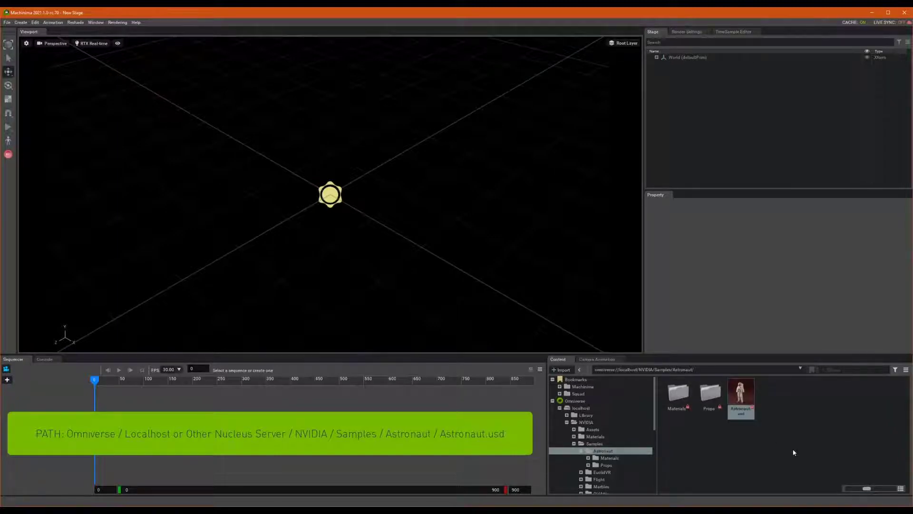
pyautogui.doubleClick(741, 389)
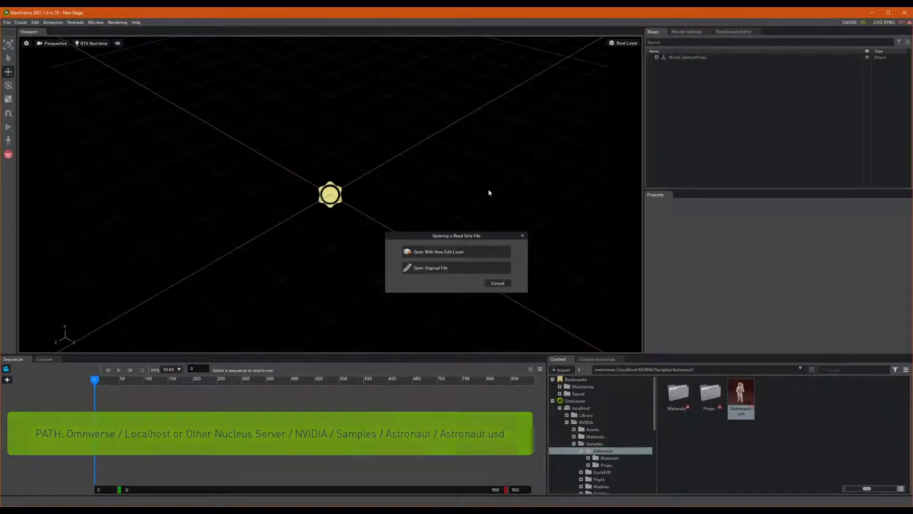
pyautogui.click(447, 269)
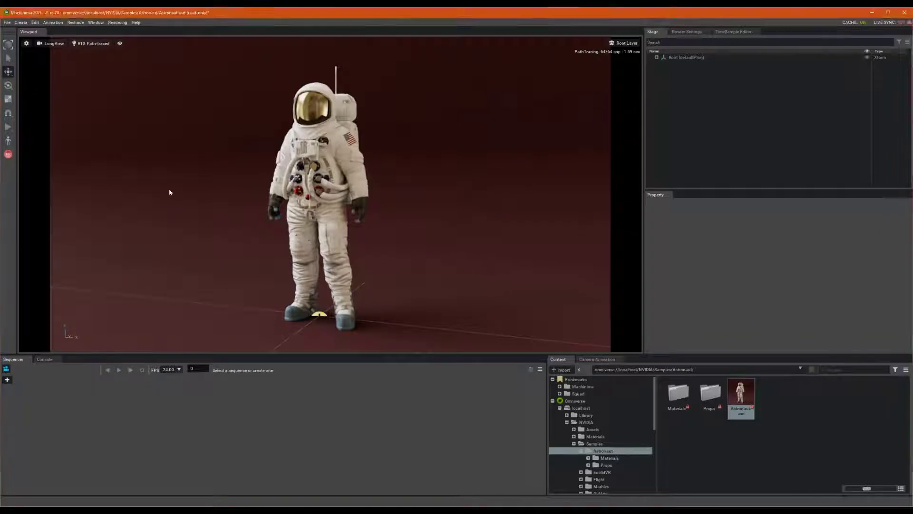
# Step: Delete the existing LongView and CloseUp cameras from the stage's Root prim
pyautogui.moveTo(169, 188)
pyautogui.keyDown('alt'); pyautogui.mouseDown()
pyautogui.moveTo(243, 211)
pyautogui.moveTo(310, 216)
pyautogui.moveTo(163, 195)
pyautogui.mouseUp(); pyautogui.keyUp('alt')
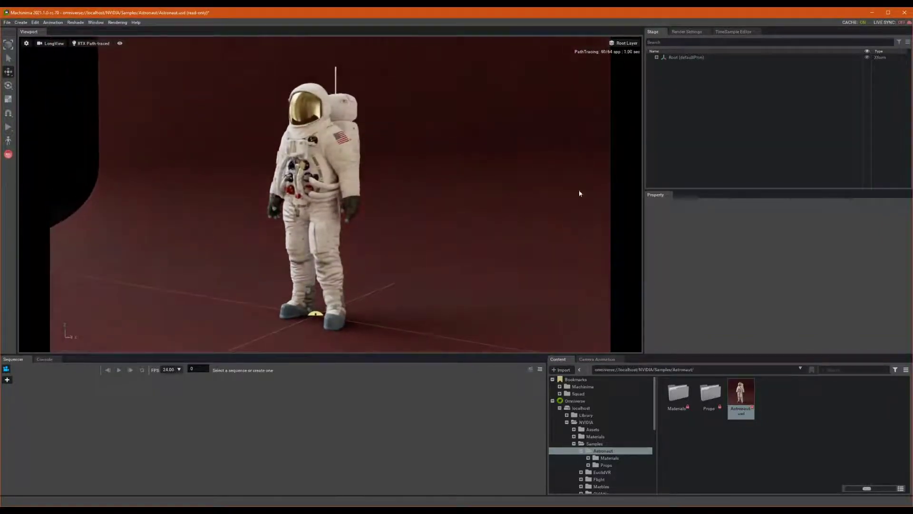
pyautogui.click(657, 57)
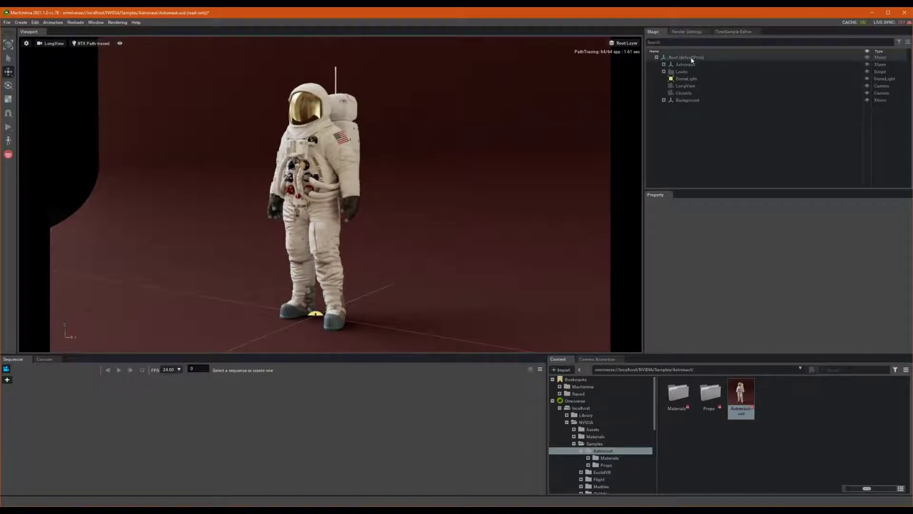
pyautogui.click(686, 86)
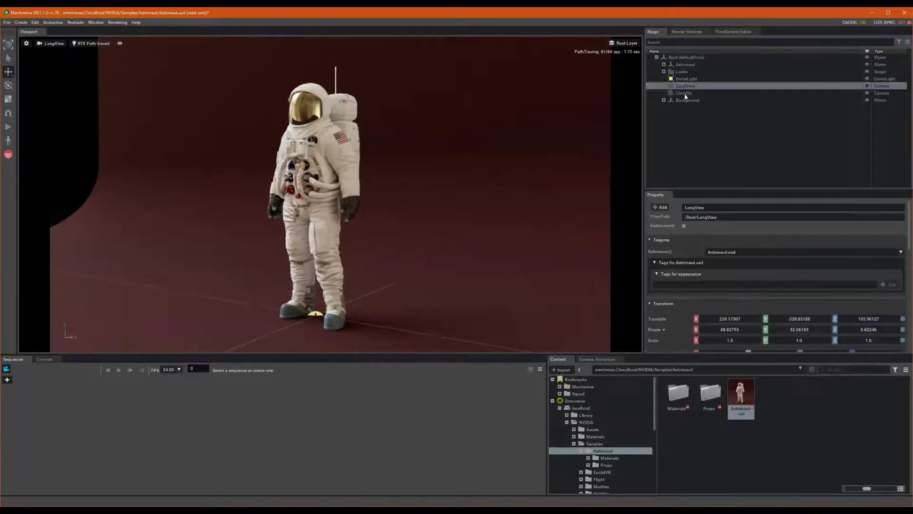
pyautogui.keyDown('ctrl'); pyautogui.click(688, 93); pyautogui.keyUp('ctrl')
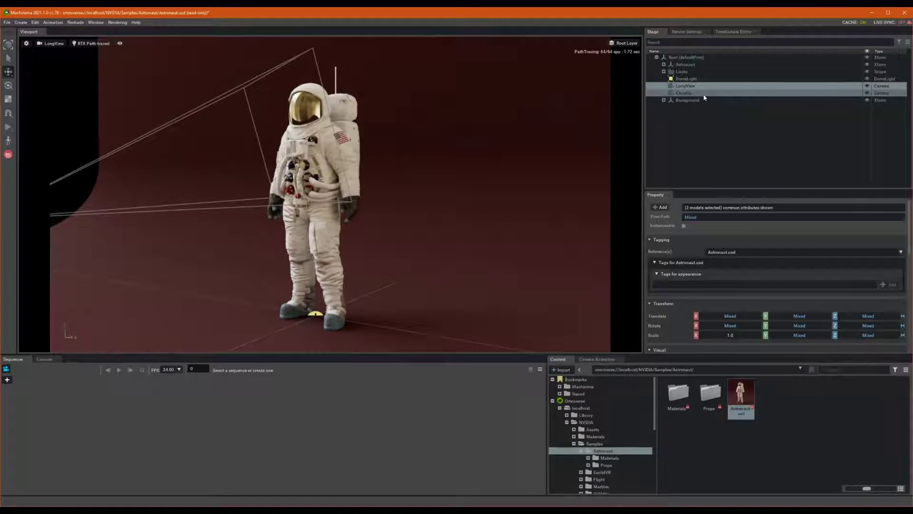
pyautogui.press('Delete')
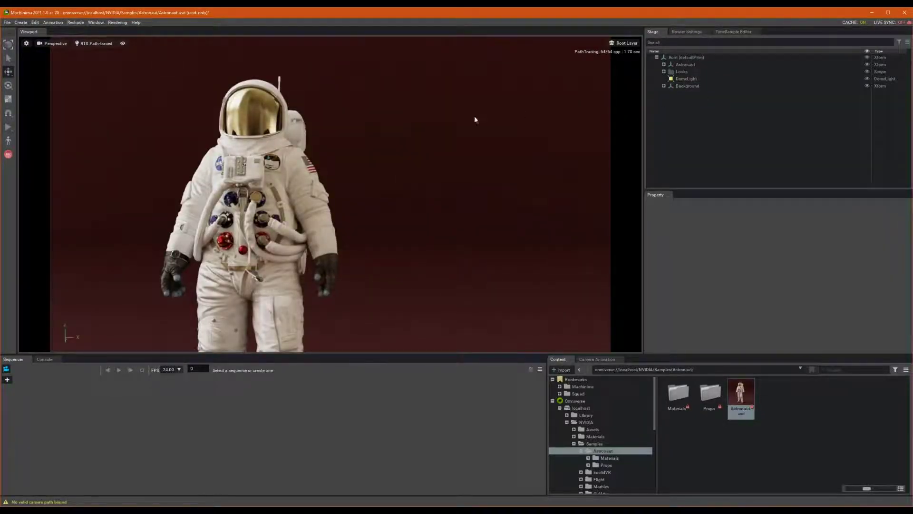
# Step: Frame the full astronaut in the perspective view and bring up the Camera Animation tools
pyautogui.moveTo(449, 156)
pyautogui.mouseDown(button='right')
pyautogui.moveTo(415, 187)
pyautogui.moveTo(376, 188)
pyautogui.moveTo(377, 205)
pyautogui.moveTo(381, 198)
pyautogui.mouseUp(button='right')
pyautogui.press('s')
pyautogui.press('q')
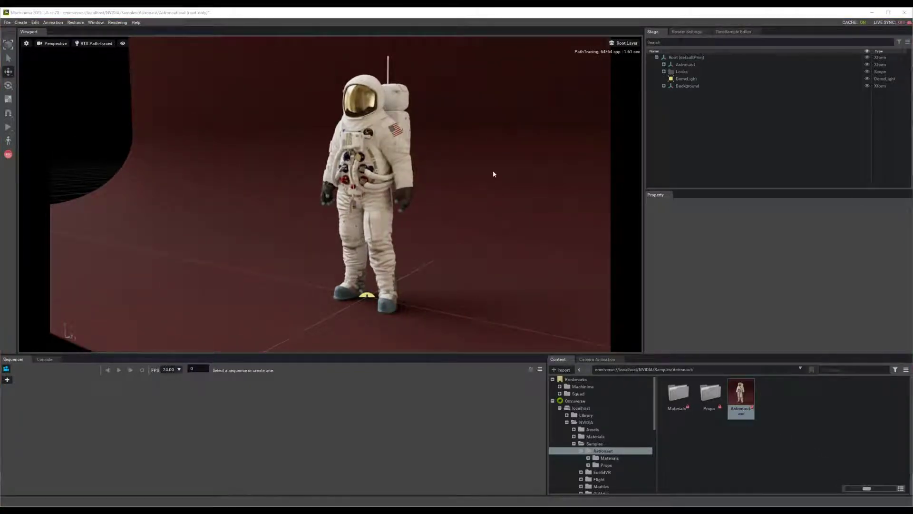
pyautogui.click(597, 359)
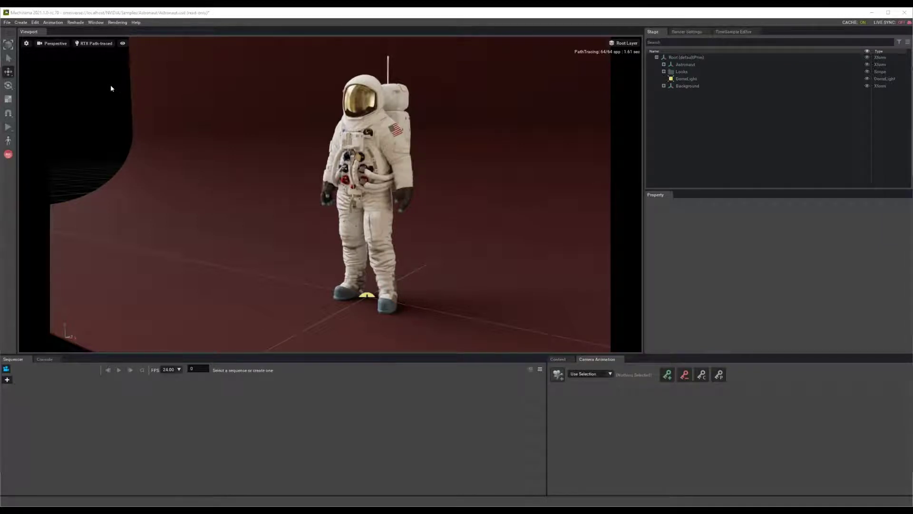
pyautogui.click(18, 24)
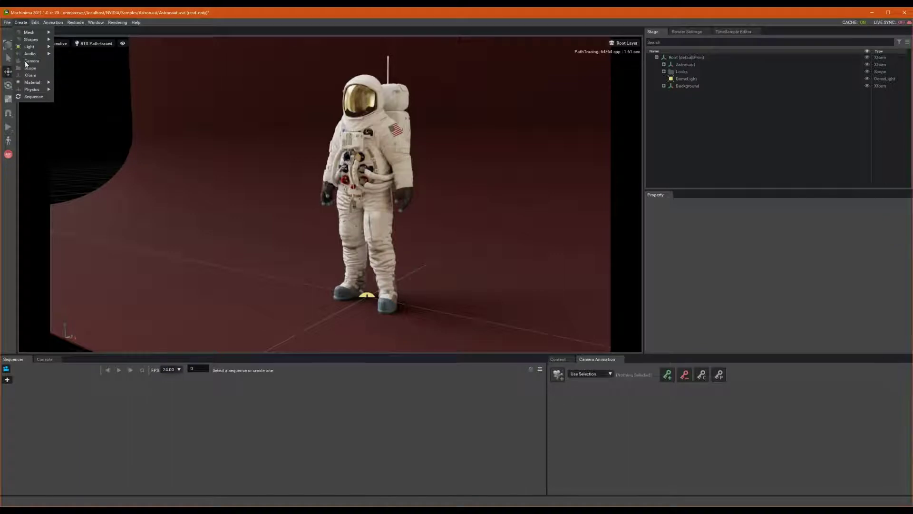
pyautogui.click(171, 72)
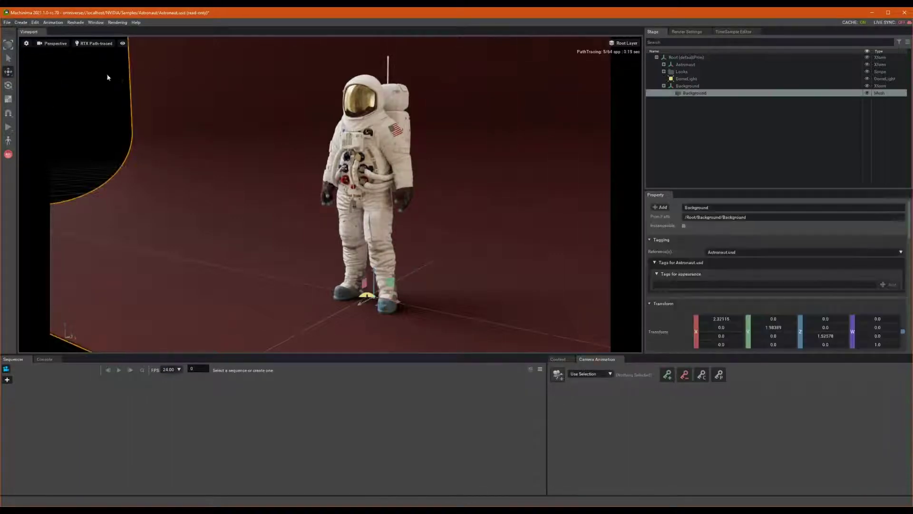
pyautogui.click(49, 45)
pyautogui.moveTo(85, 51)
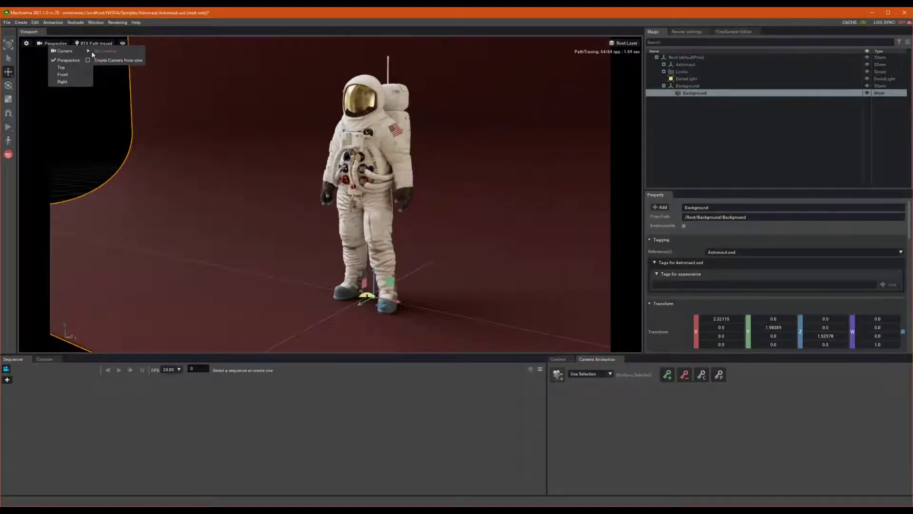
pyautogui.click(116, 60)
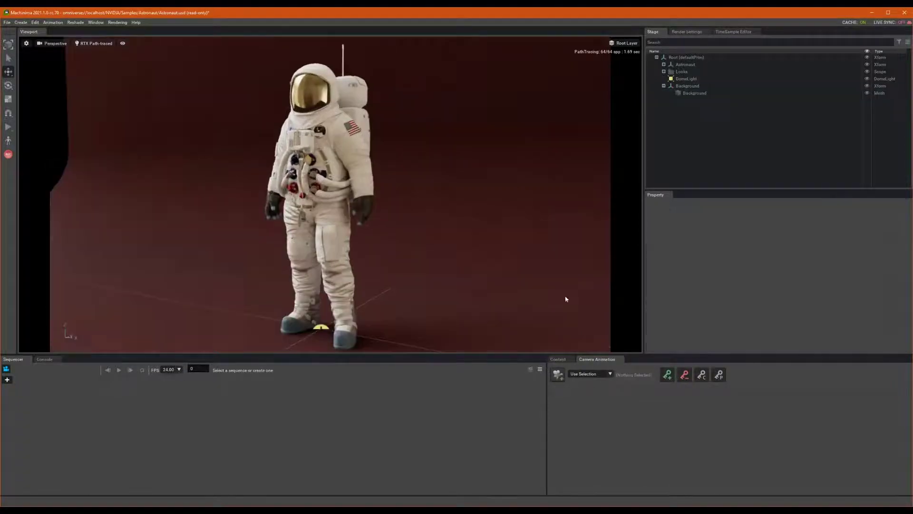
# Step: Create an animation camera from a view of the astronaut's other side and expand its entry in the stage
pyautogui.keyDown('alt'); pyautogui.moveTo(540, 268); pyautogui.dragTo(664, 265); pyautogui.keyUp('alt')
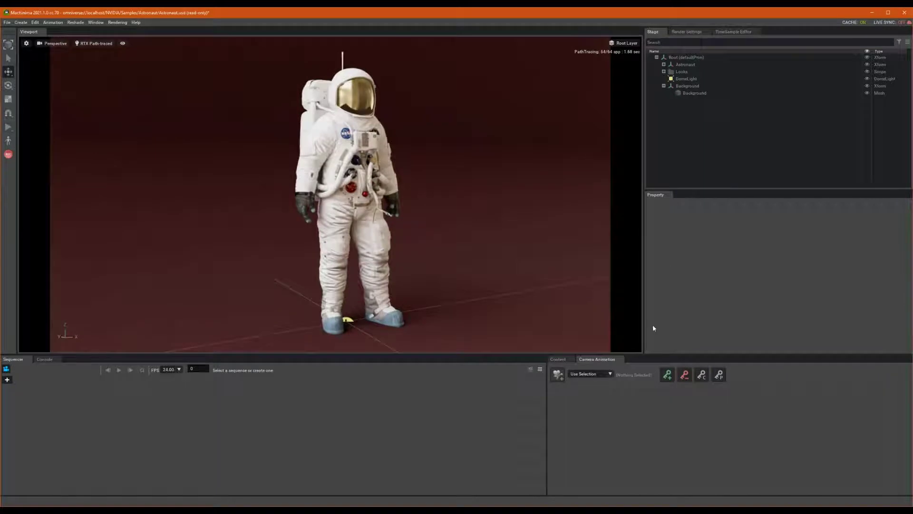
pyautogui.click(558, 376)
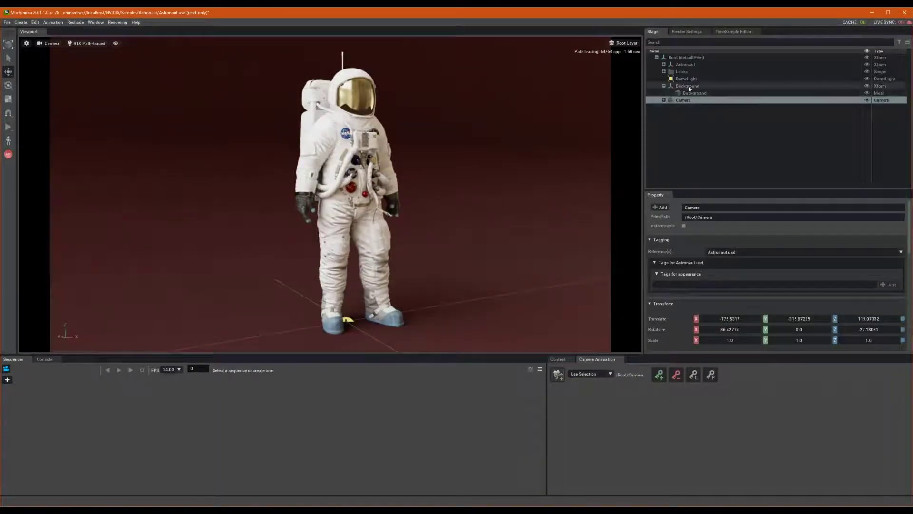
pyautogui.click(665, 100)
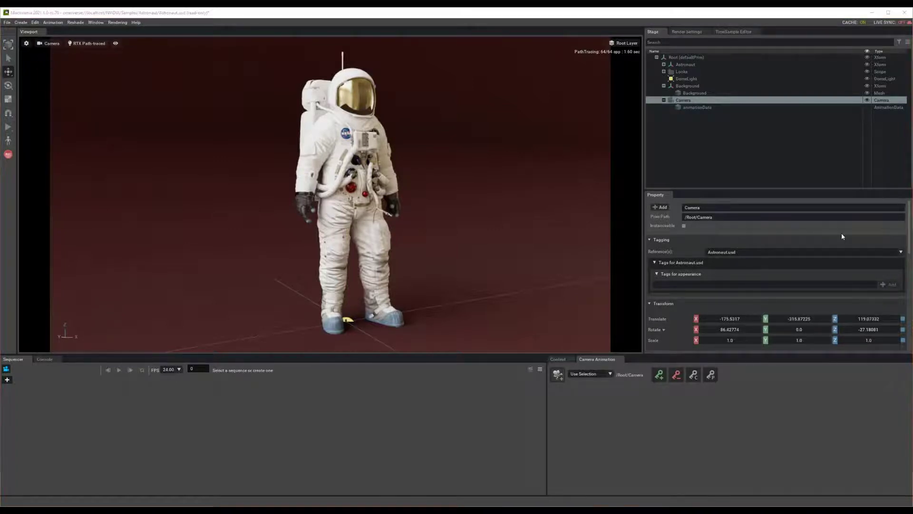
# Step: Set the new camera's fStop to 5.6 and its focus distance to 400
pyautogui.click(711, 151)
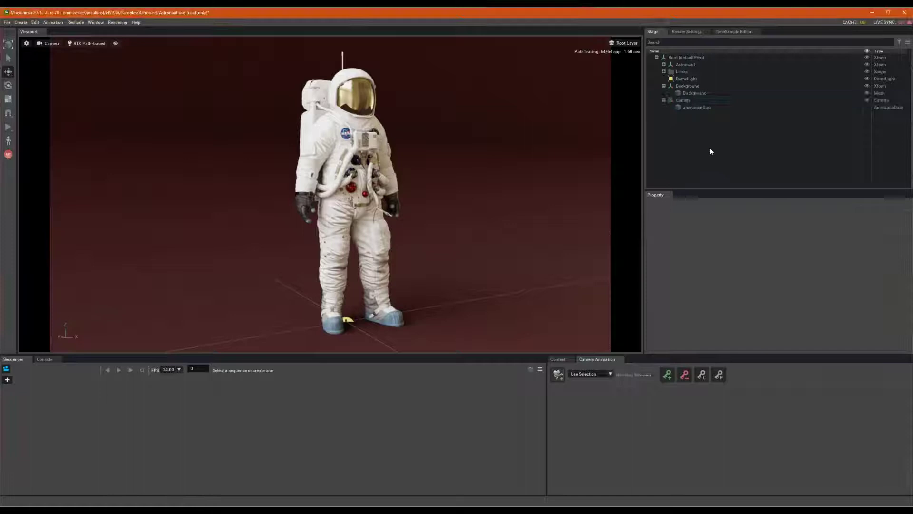
pyautogui.click(693, 101)
pyautogui.scroll(-5, 760, 244)
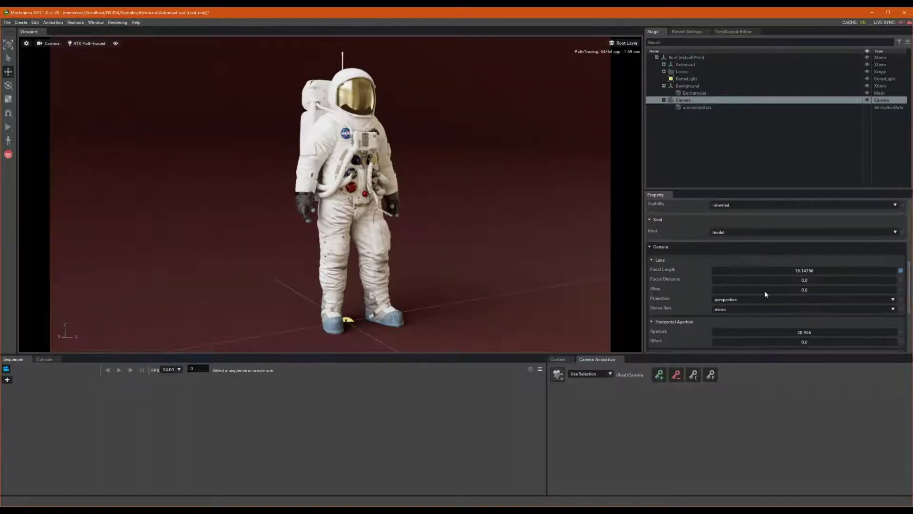
pyautogui.doubleClick(803, 290)
pyautogui.write('5.6')
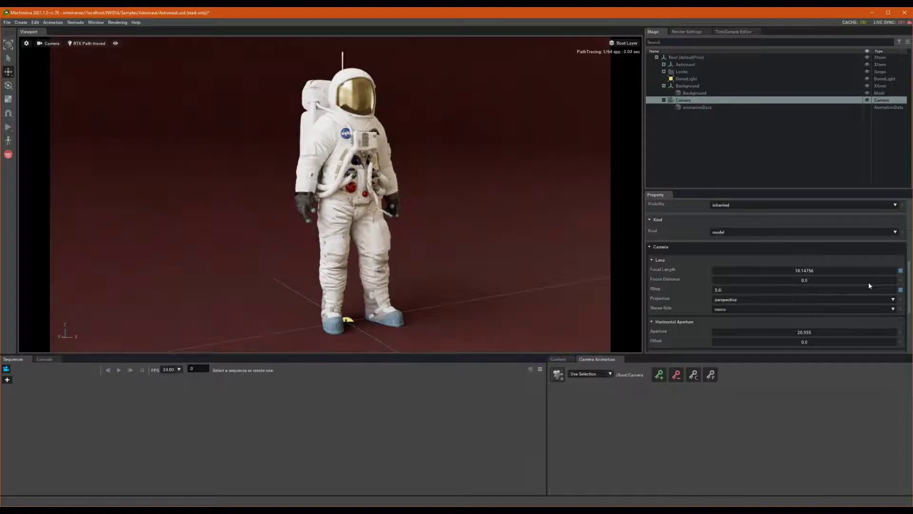
pyautogui.press('Return')
pyautogui.doubleClick(805, 281)
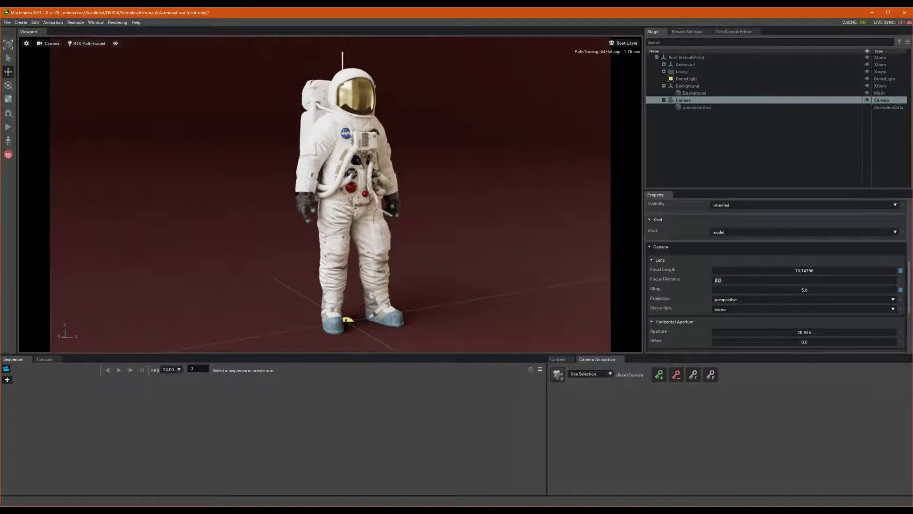
pyautogui.write('400')
pyautogui.press('Return')
# Step: Lower the camera's fStop to 0.1 and adjust the focus distance to 332 to bring the astronaut into focus
pyautogui.press('Tab')
pyautogui.write('1.0')
pyautogui.write('.1')
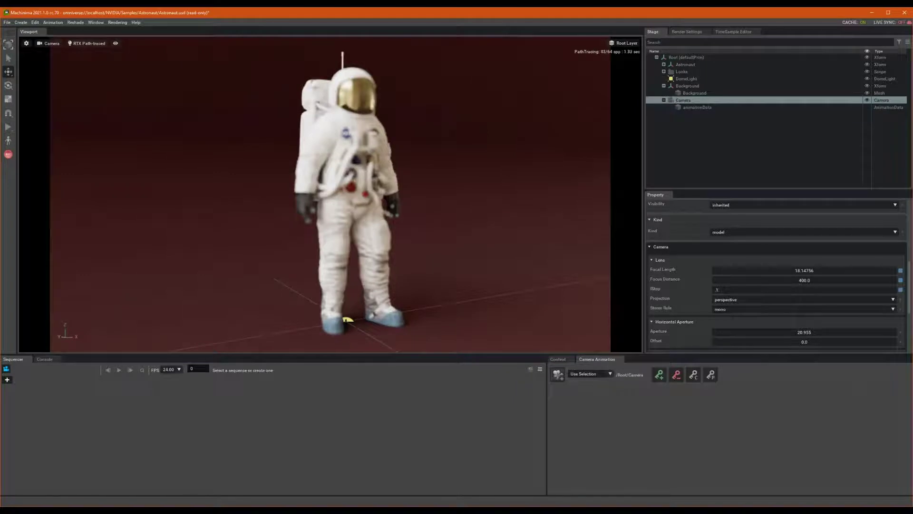
pyautogui.moveTo(811, 279); pyautogui.dragTo(571, 298)
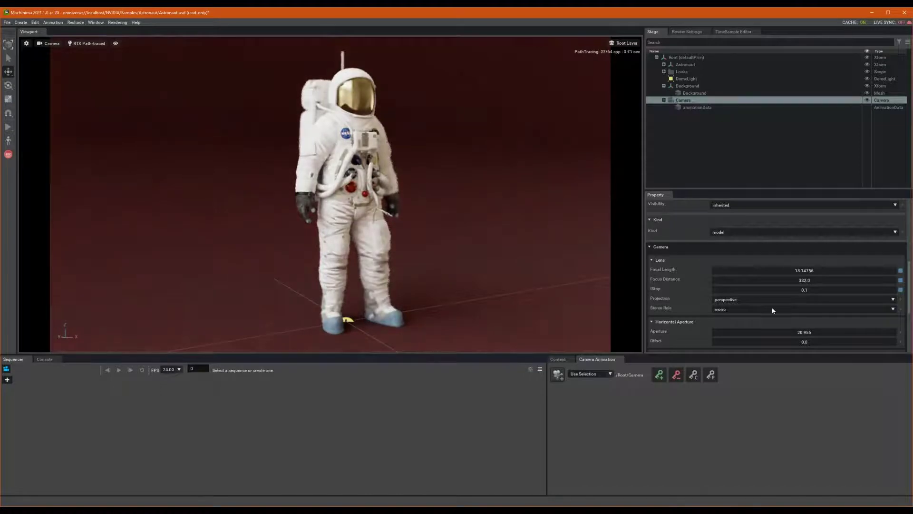
# Step: Set the camera's fStop back to 5.6
pyautogui.doubleClick(792, 290)
pyautogui.write('5.6')
pyautogui.press('Return')
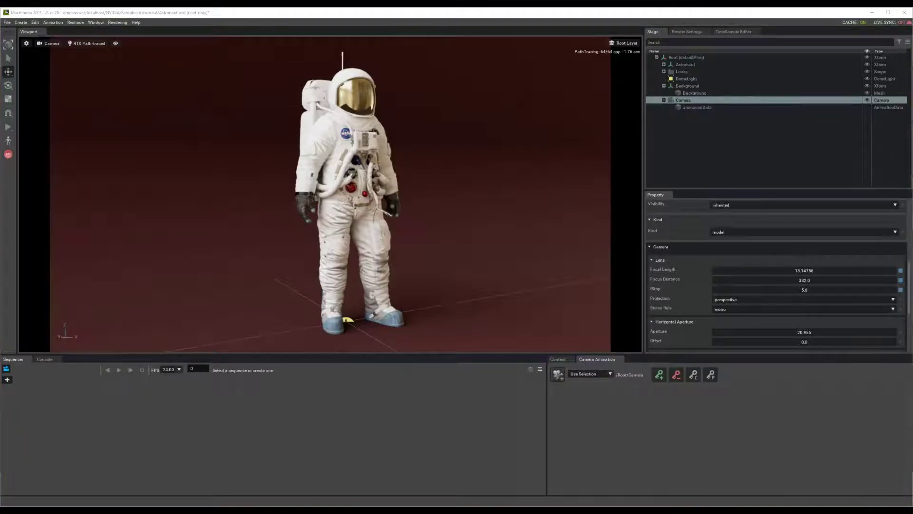
# Step: Set the timeline's end time to 1000 and add a camera keyframe at frame 0
pyautogui.moveTo(317, 345)
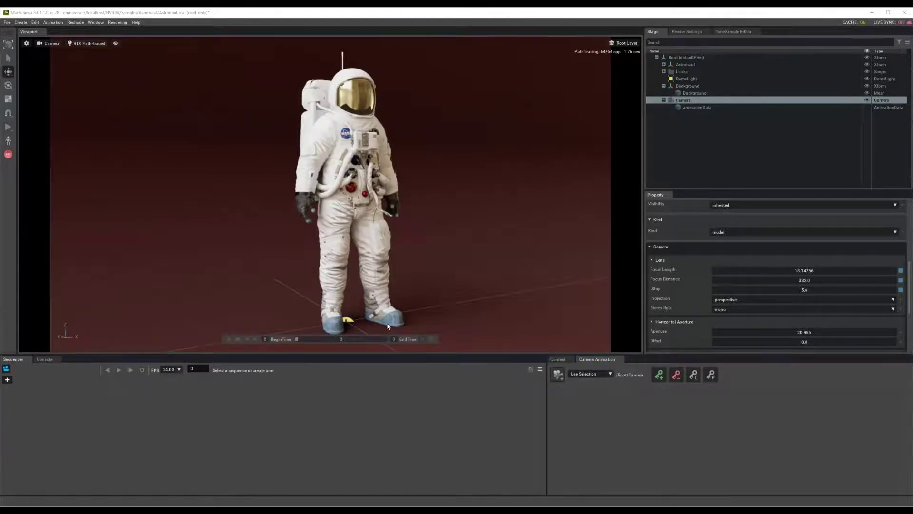
pyautogui.doubleClick(394, 339)
pyautogui.write('1000')
pyautogui.press('Return')
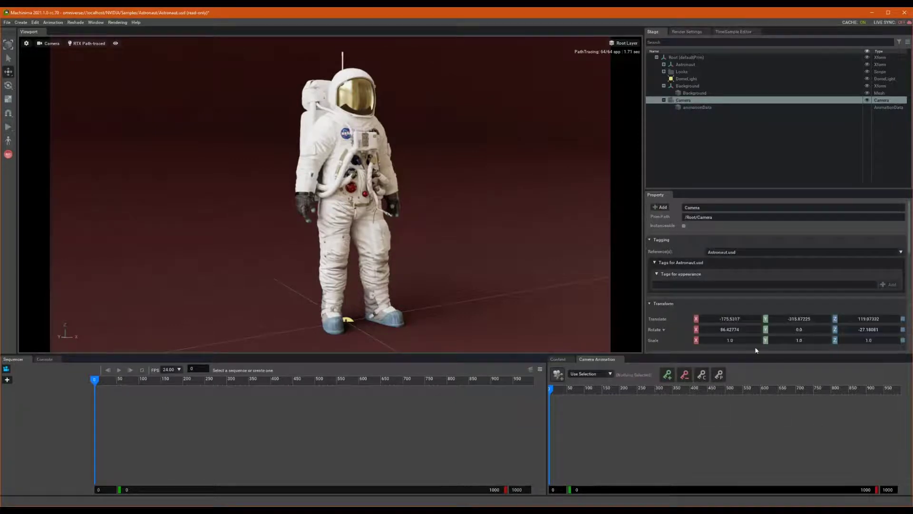
pyautogui.click(667, 376)
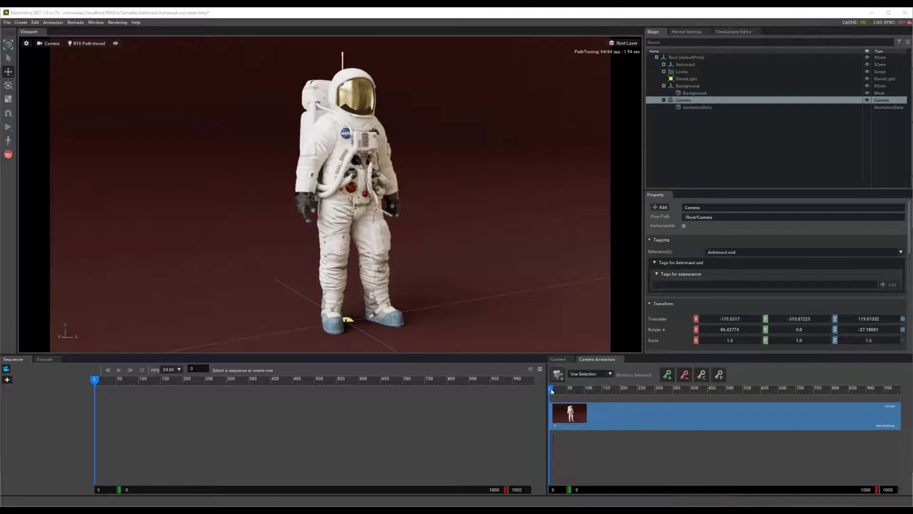
# Step: At frame 754, orbit the camera to a higher view of the astronaut's opposite side and add a keyframe
pyautogui.moveTo(552, 419); pyautogui.dragTo(816, 422)
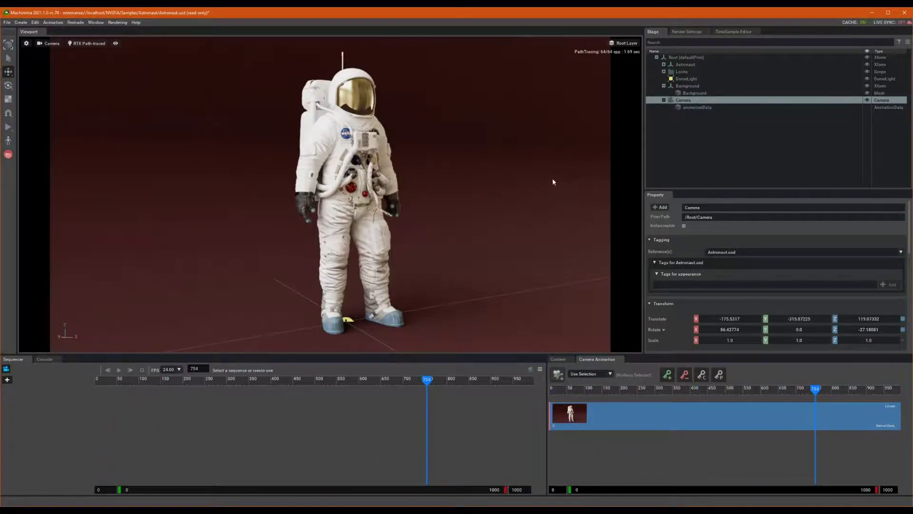
pyautogui.keyDown('alt'); pyautogui.moveTo(553, 182); pyautogui.dragTo(379, 216); pyautogui.keyUp('alt')
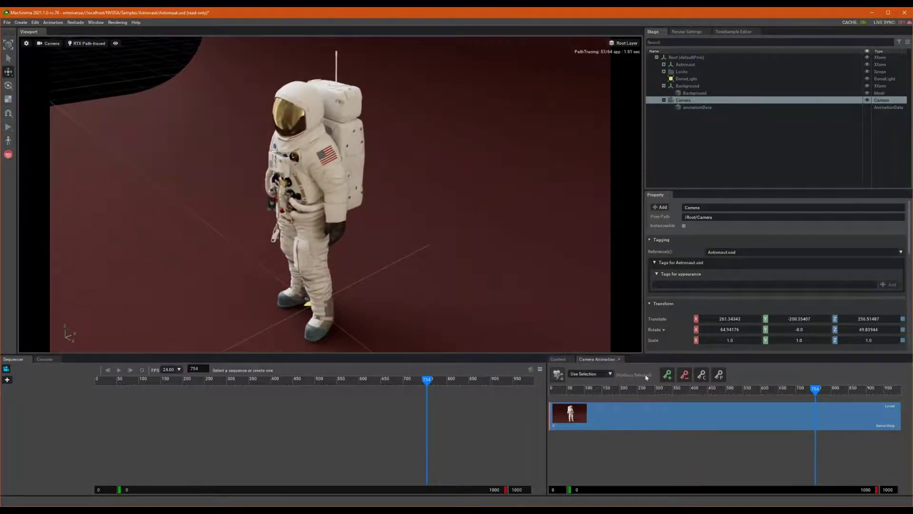
pyautogui.click(667, 380)
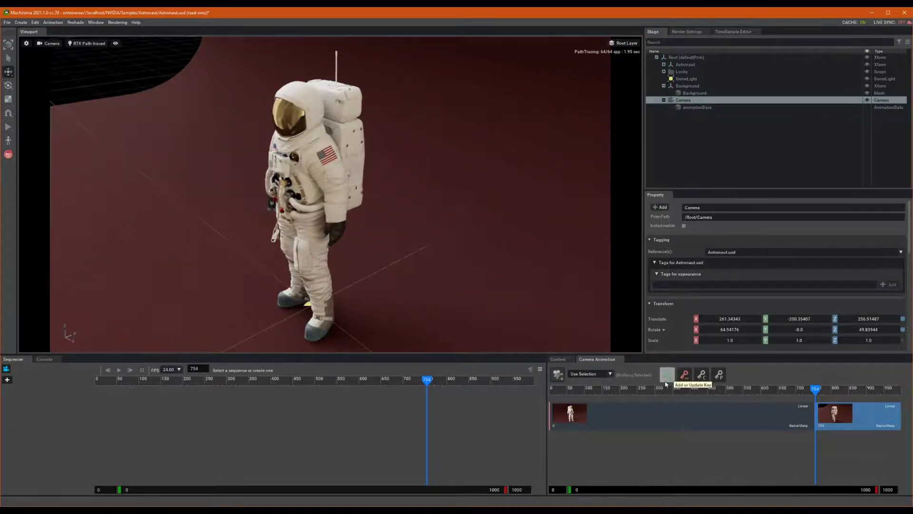
# Step: Return to frame 0, play back the camera animation between the two keyframes and stop it
pyautogui.moveTo(814, 395); pyautogui.dragTo(517, 453)
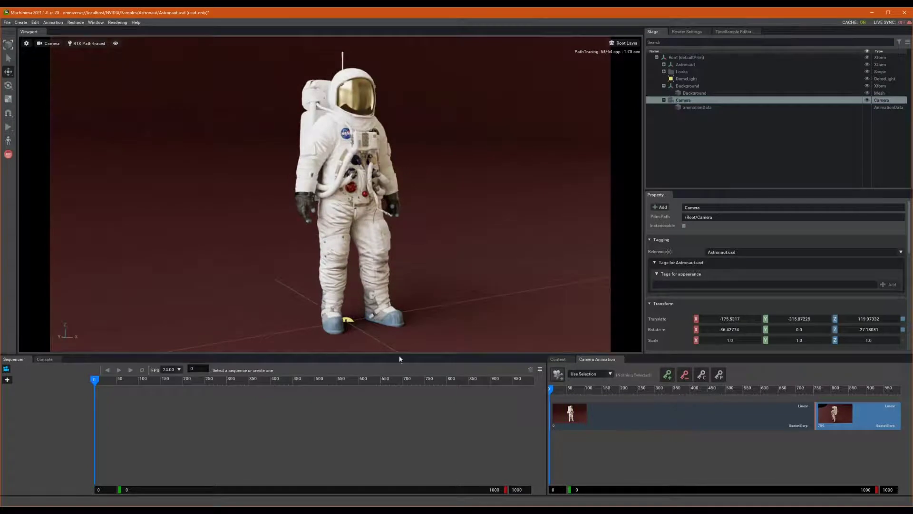
pyautogui.click(228, 339)
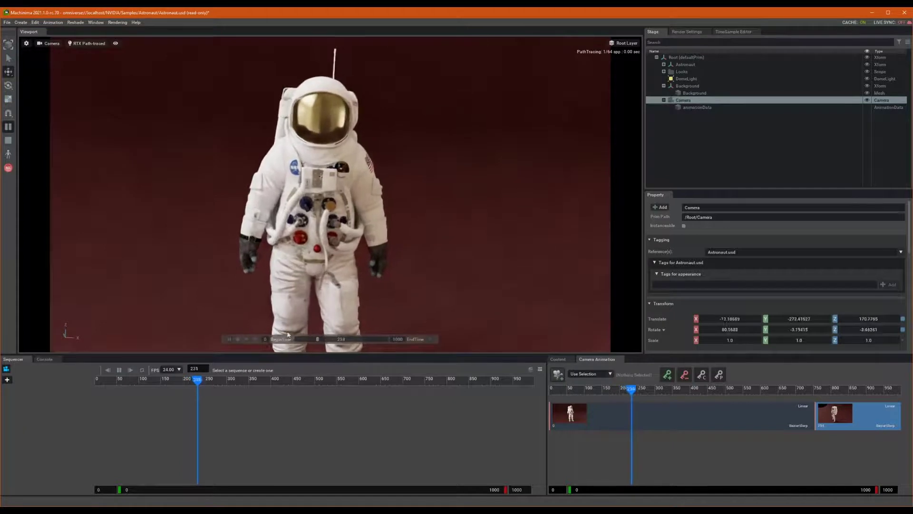
pyautogui.click(238, 342)
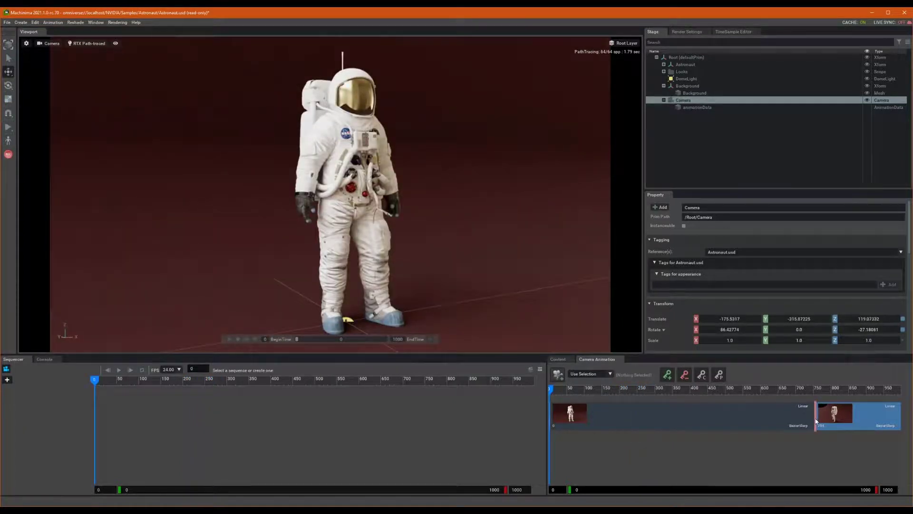
# Step: Move the second camera keyframe from frame 754 to frame 192 and play back the faster animation from the start
pyautogui.moveTo(816, 420); pyautogui.dragTo(619, 431)
pyautogui.click(554, 389)
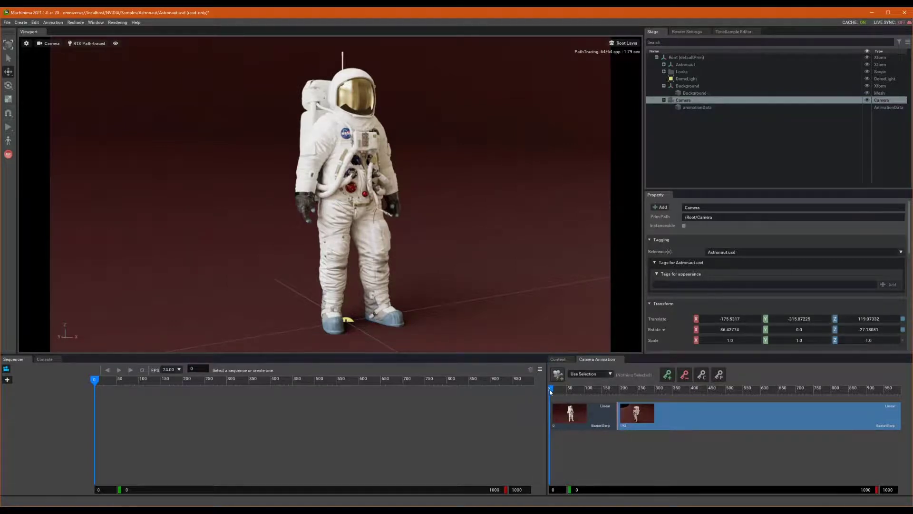
pyautogui.moveTo(561, 394)
pyautogui.mouseDown()
pyautogui.moveTo(601, 390)
pyautogui.moveTo(550, 402)
pyautogui.mouseUp()
pyautogui.moveTo(285, 343)
pyautogui.click(238, 339)
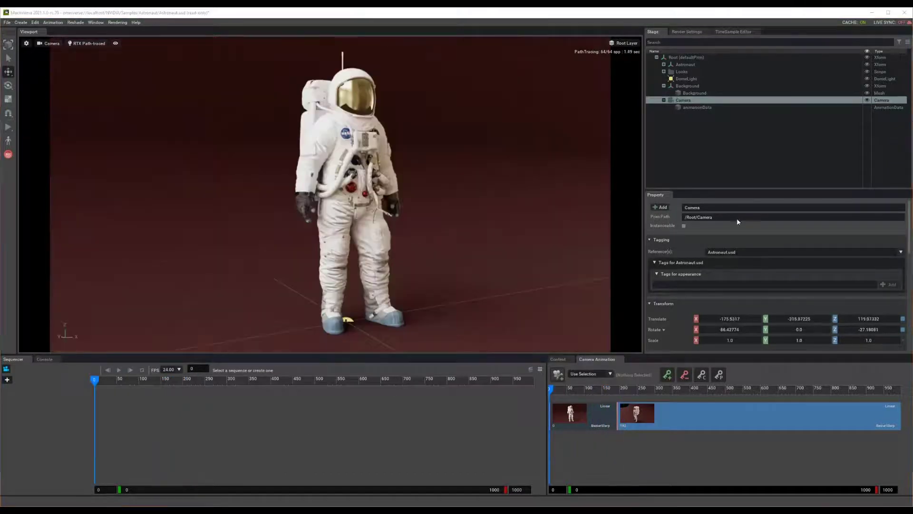
# Step: Set the first camera keyframe's interpolation to LinearSlerp
pyautogui.click(572, 422)
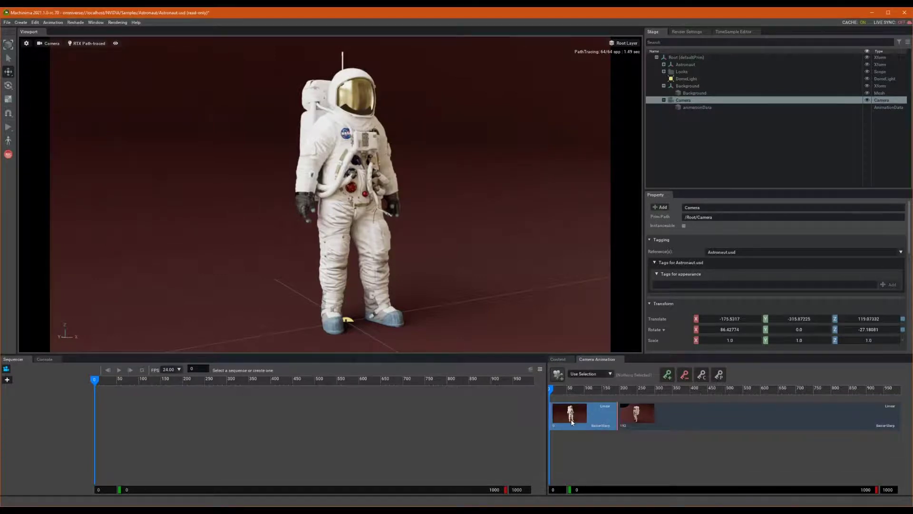
pyautogui.rightClick(572, 422)
pyautogui.moveTo(591, 425)
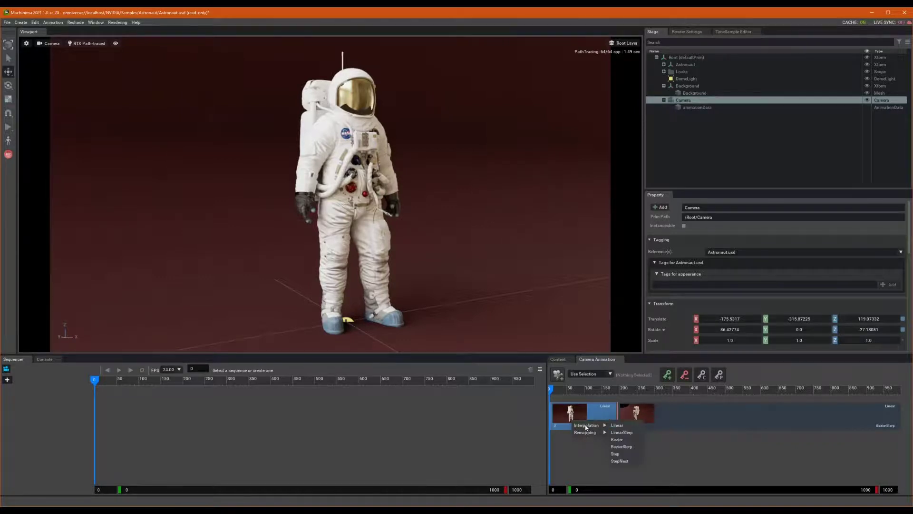
pyautogui.click(628, 435)
# Step: Set the first keyframe's remapping to EaseInEaseOut and play back the animation
pyautogui.rightClick(580, 410)
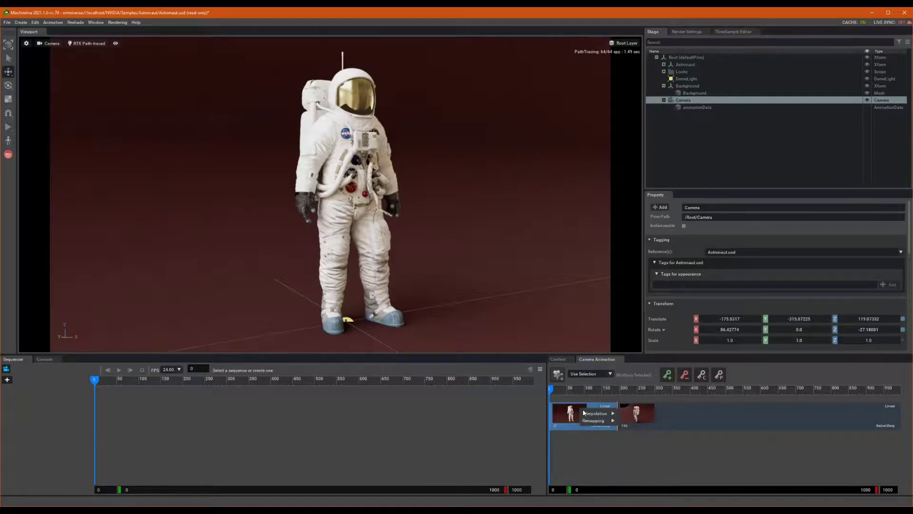
pyautogui.moveTo(598, 423)
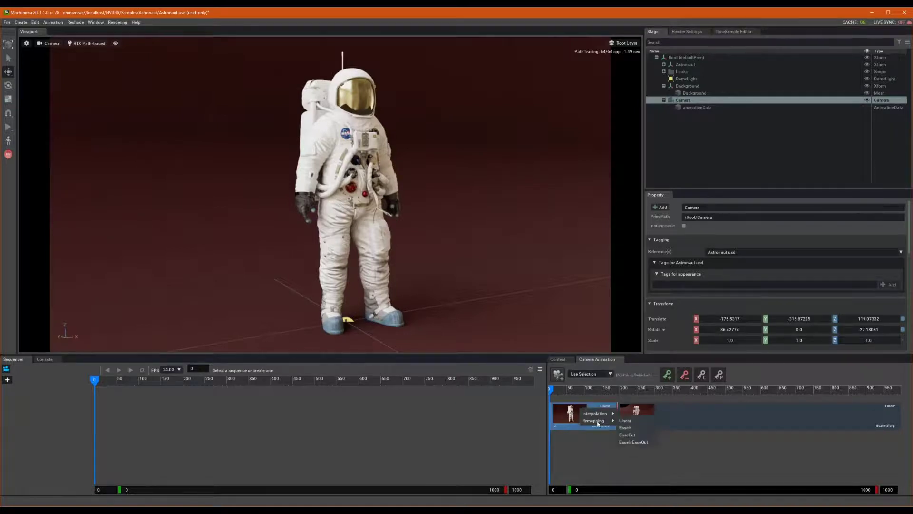
pyautogui.click(632, 442)
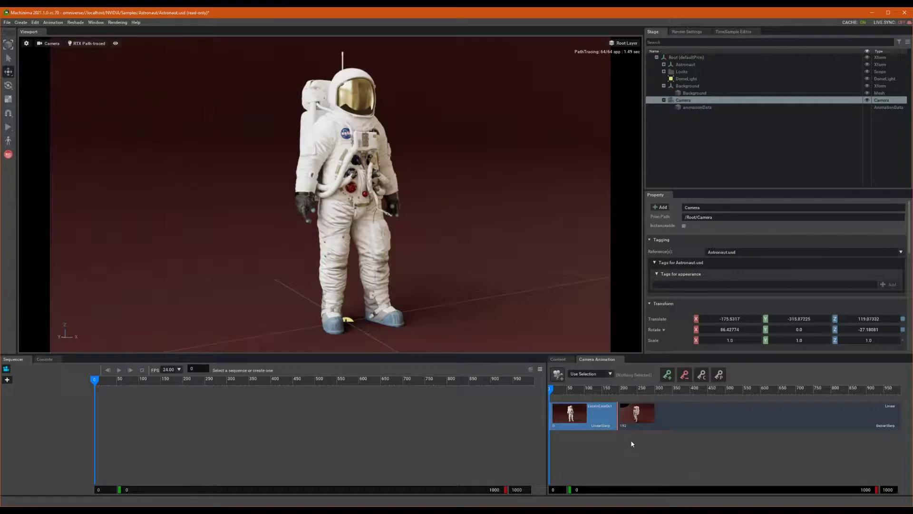
pyautogui.moveTo(329, 327)
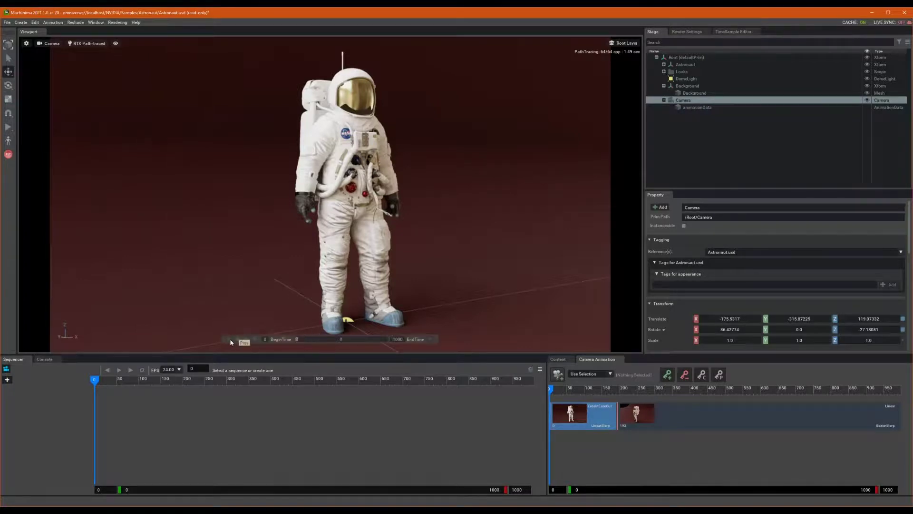
pyautogui.click(246, 338)
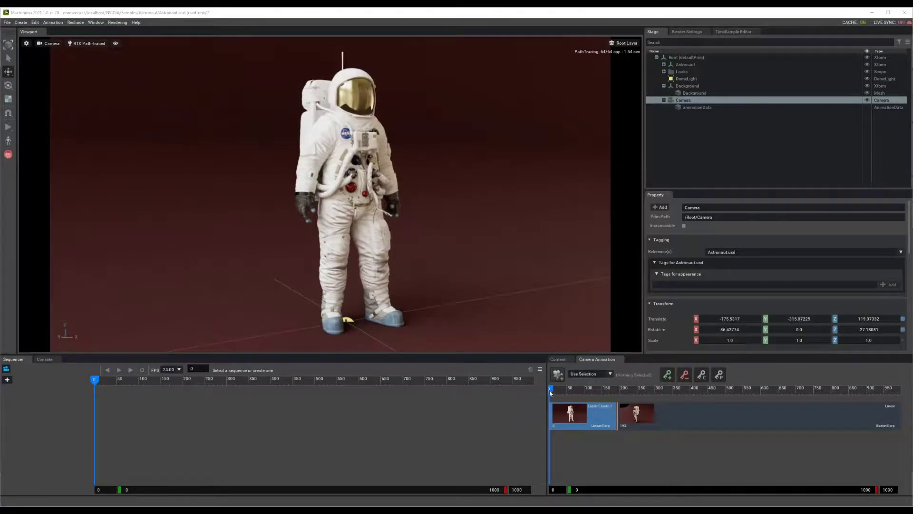
# Step: At the second keyframe, move the camera in close to the astronaut's helmet and shoulder, update the key and scrub to check it
pyautogui.click(618, 420)
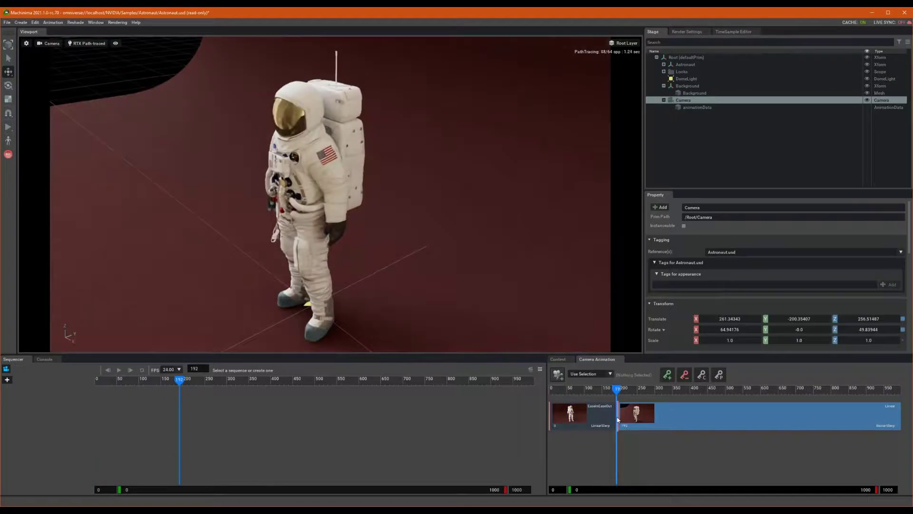
pyautogui.click(619, 421)
pyautogui.moveTo(388, 245); pyautogui.dragTo(377, 218, button='right')
pyautogui.press('w')
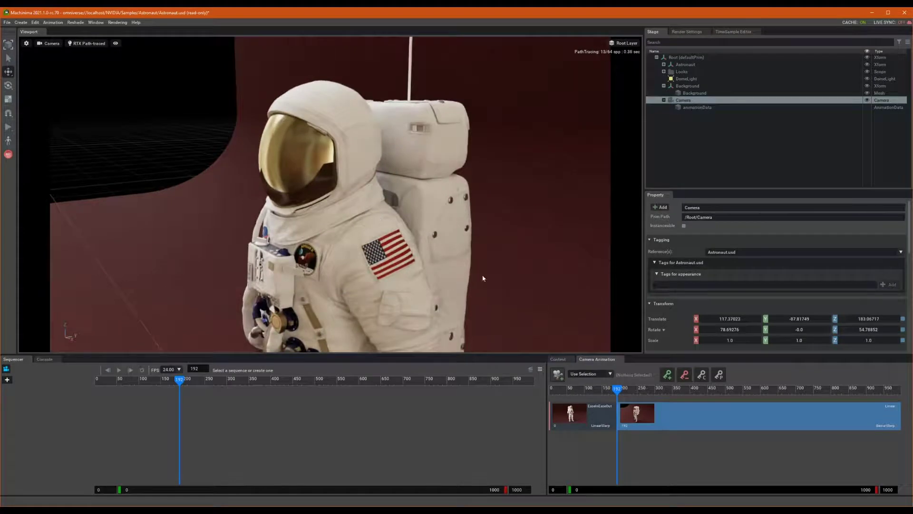
pyautogui.click(668, 375)
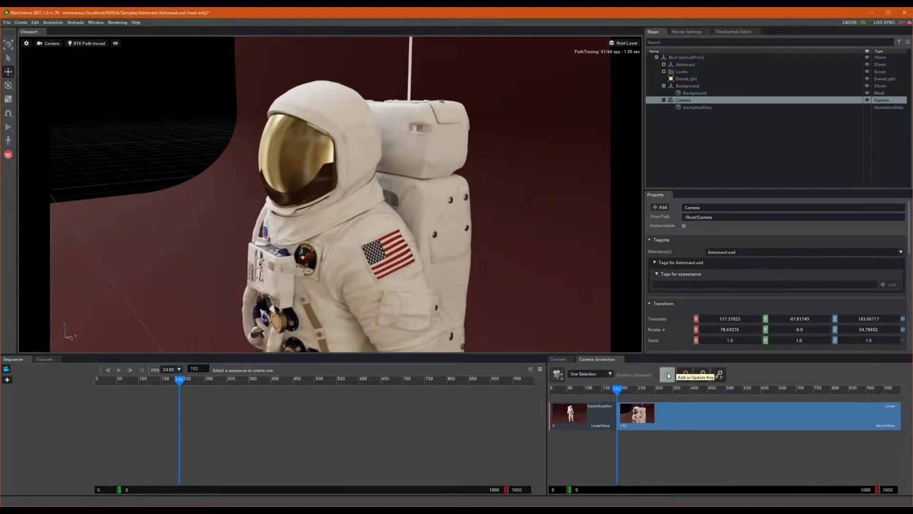
pyautogui.moveTo(618, 390)
pyautogui.mouseDown()
pyautogui.moveTo(559, 392)
pyautogui.moveTo(621, 394)
pyautogui.moveTo(610, 392)
pyautogui.mouseUp()
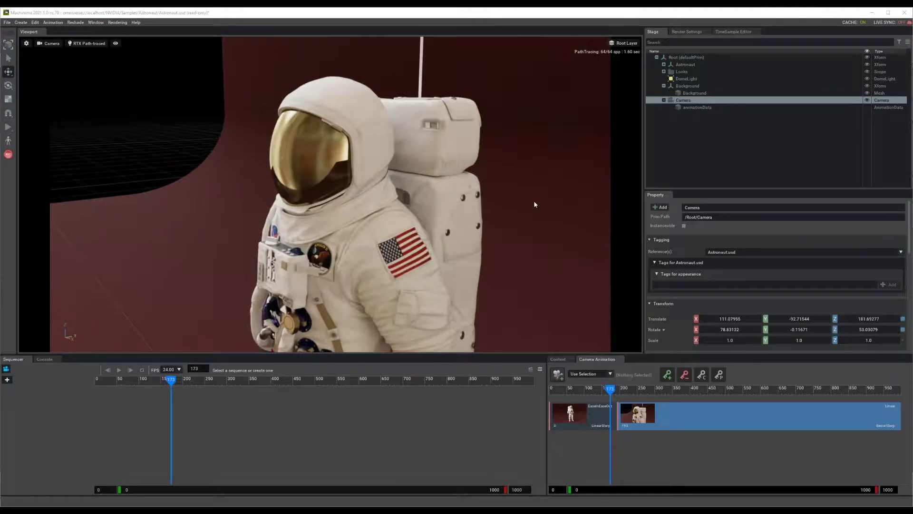
# Step: Copy the second camera keyframe and paste it at frame 360
pyautogui.click(619, 421)
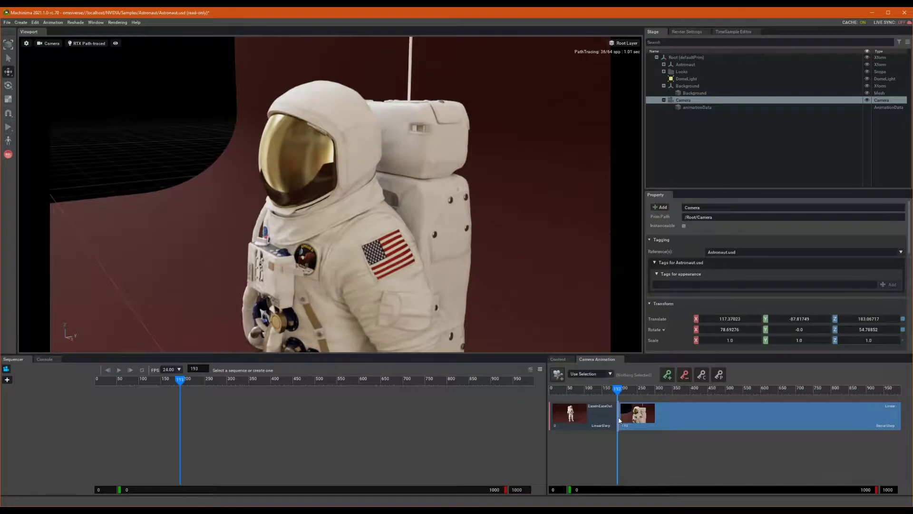
pyautogui.click(701, 376)
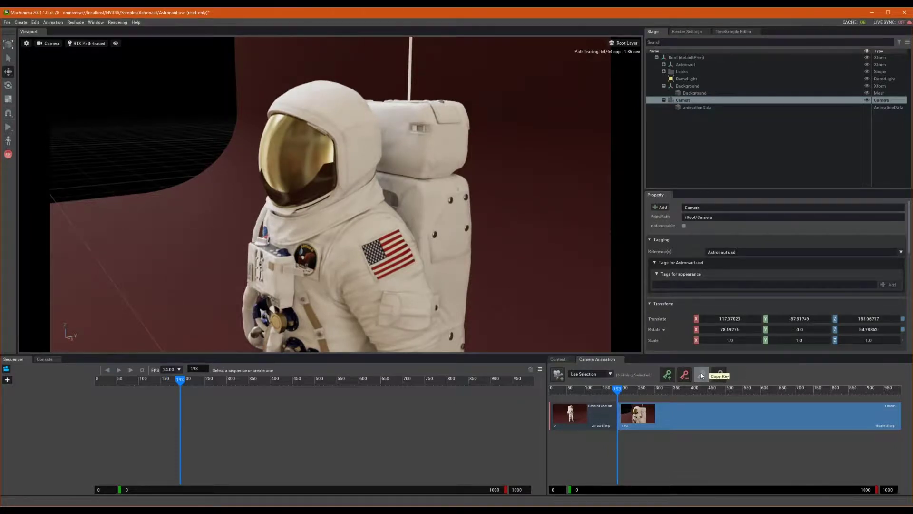
pyautogui.moveTo(617, 393); pyautogui.dragTo(676, 401)
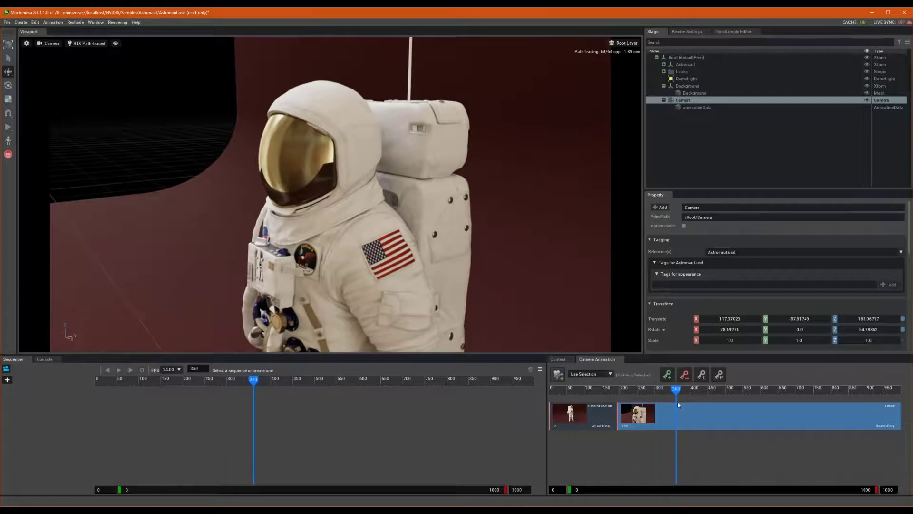
pyautogui.click(718, 375)
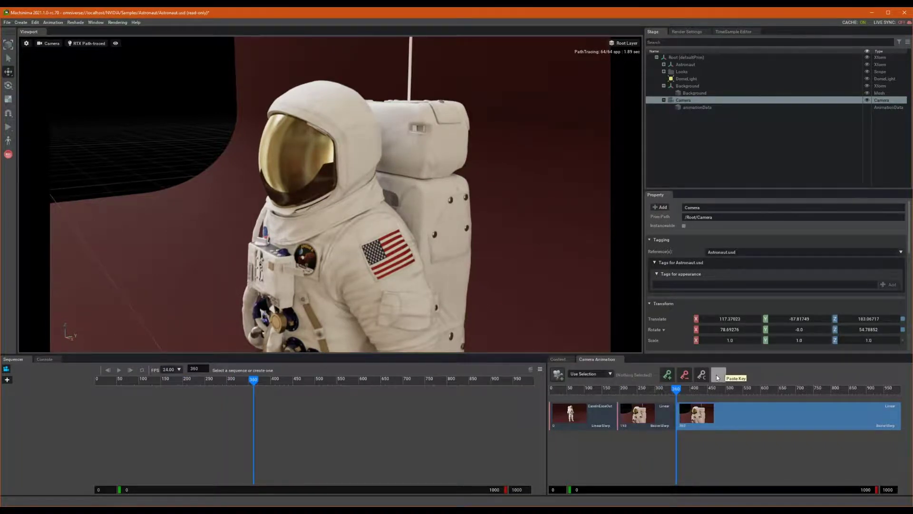
# Step: Set the camera's focal length to 45 and fStop to 0.1, update the keyframe at frame 360 and scrub back to frame 0
pyautogui.click(685, 101)
pyautogui.scroll(-6, 766, 257)
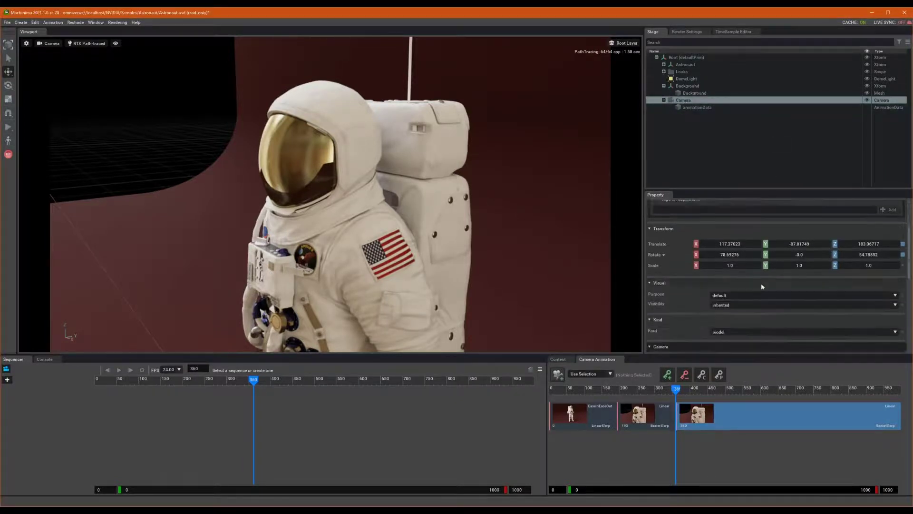
pyautogui.doubleClick(807, 246)
pyautogui.write('45')
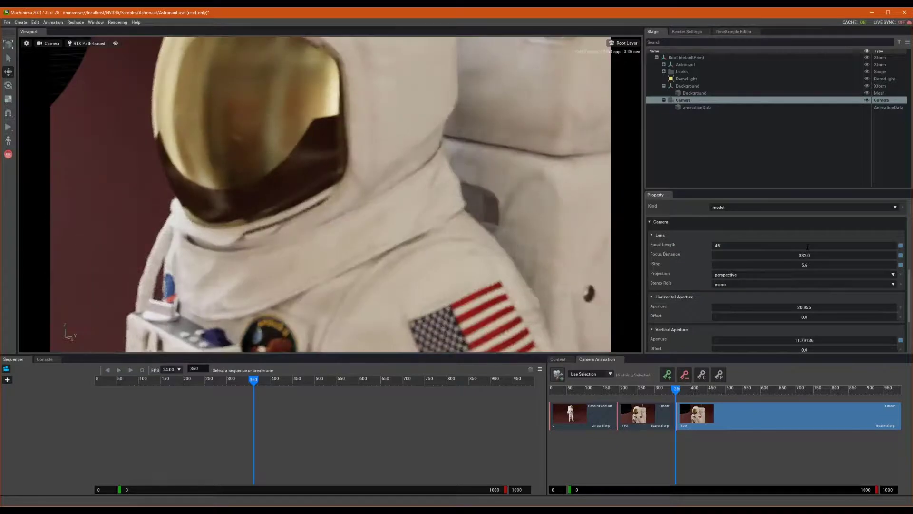
pyautogui.press('Tab')
pyautogui.press('Tab')
pyautogui.write('1')
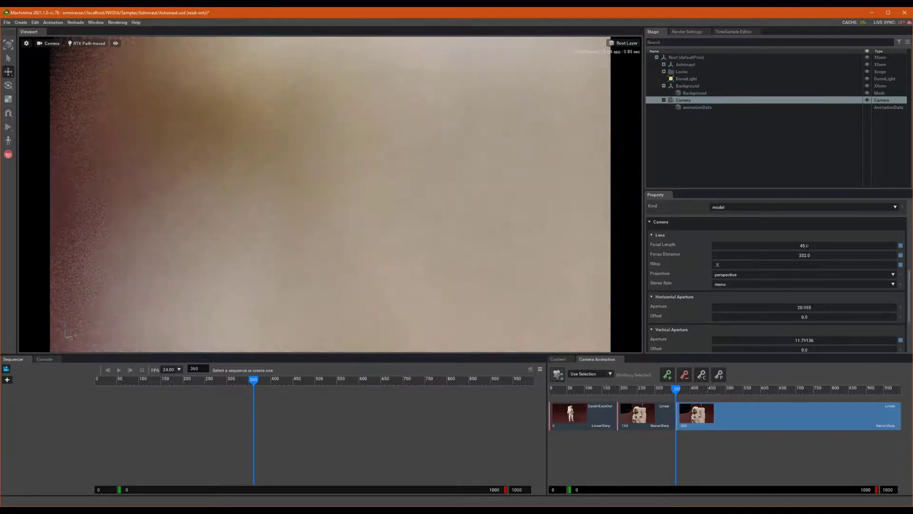
pyautogui.press('Tab')
pyautogui.click(666, 378)
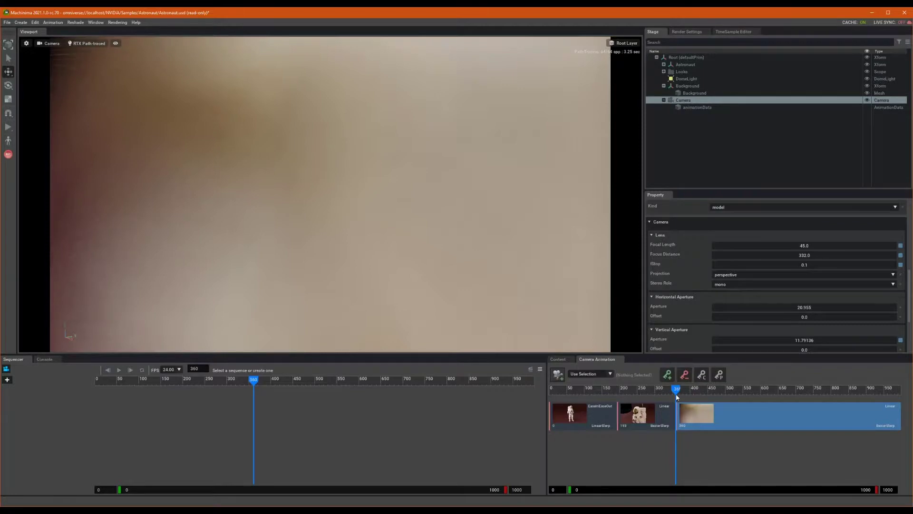
pyautogui.moveTo(676, 391); pyautogui.dragTo(556, 404)
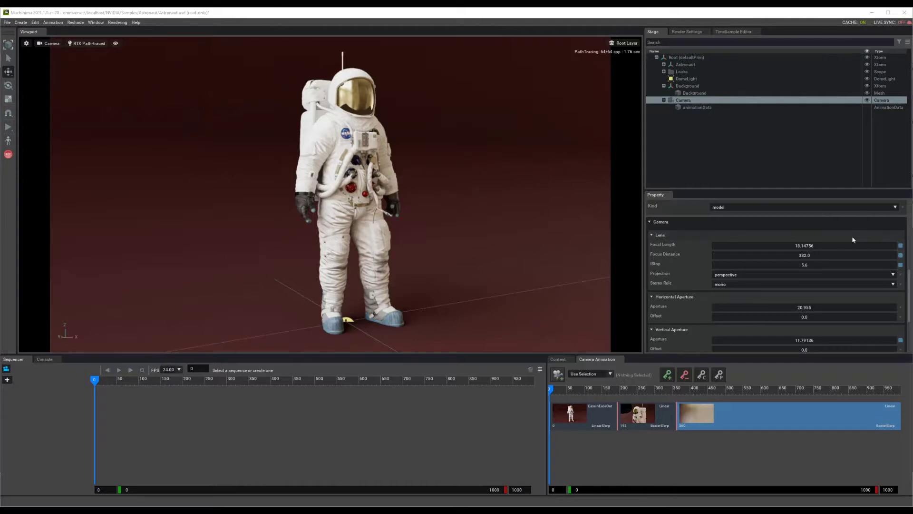
# Step: Try the camera target modes Use Selection and Lock to Selection by selecting the DomeLight and Background objects
pyautogui.click(687, 79)
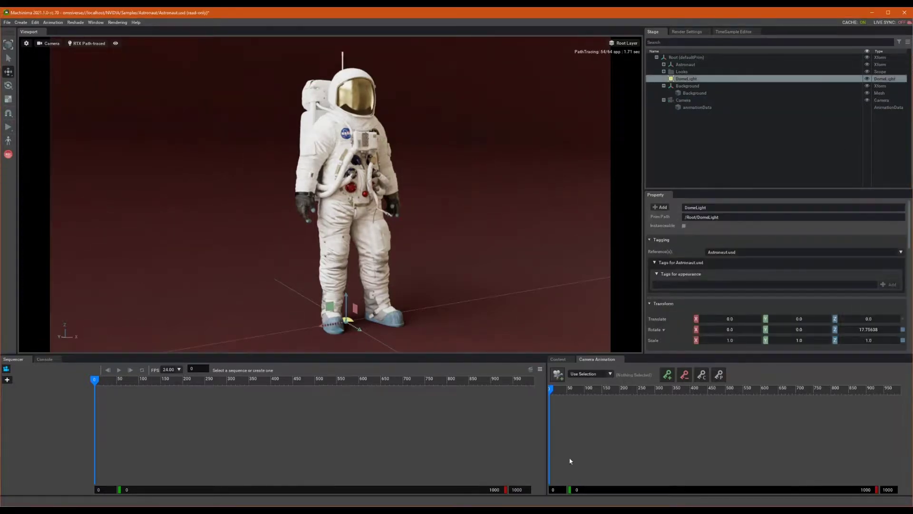
pyautogui.click(692, 86)
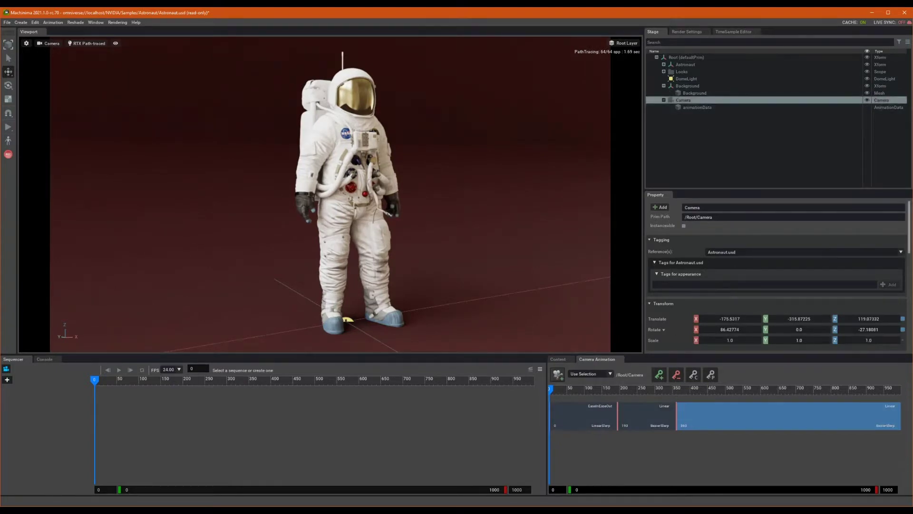
pyautogui.click(610, 374)
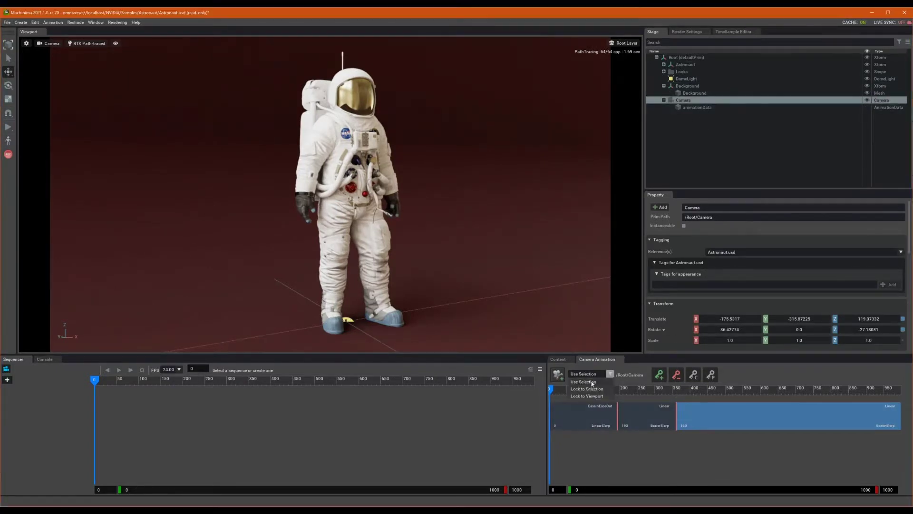
pyautogui.click(592, 391)
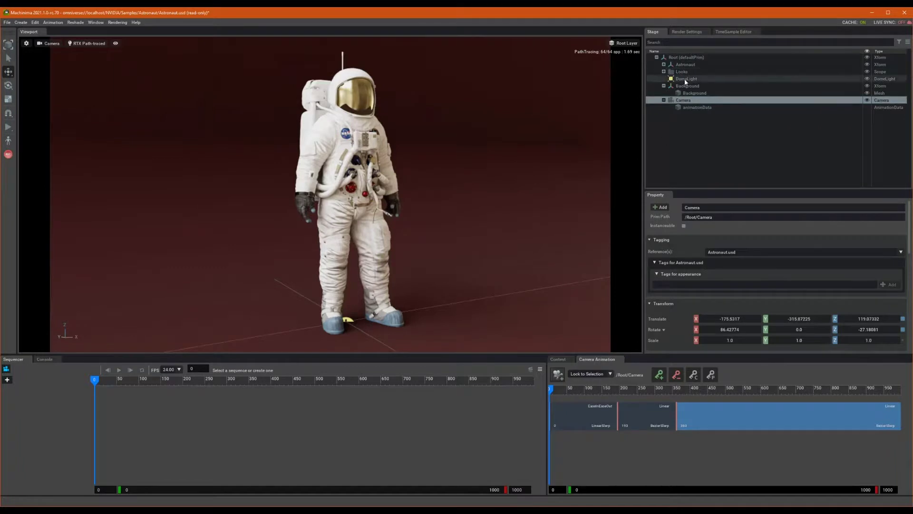
pyautogui.click(385, 229)
pyautogui.click(386, 230)
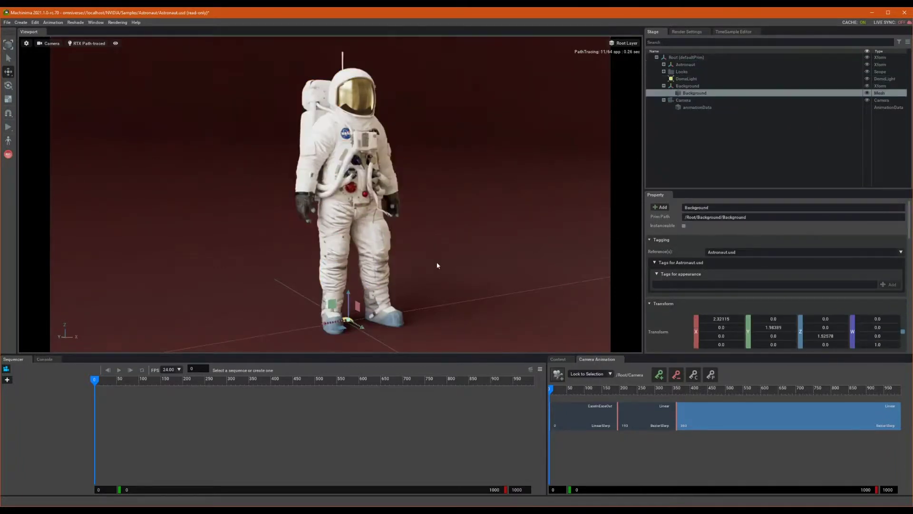
pyautogui.click(715, 421)
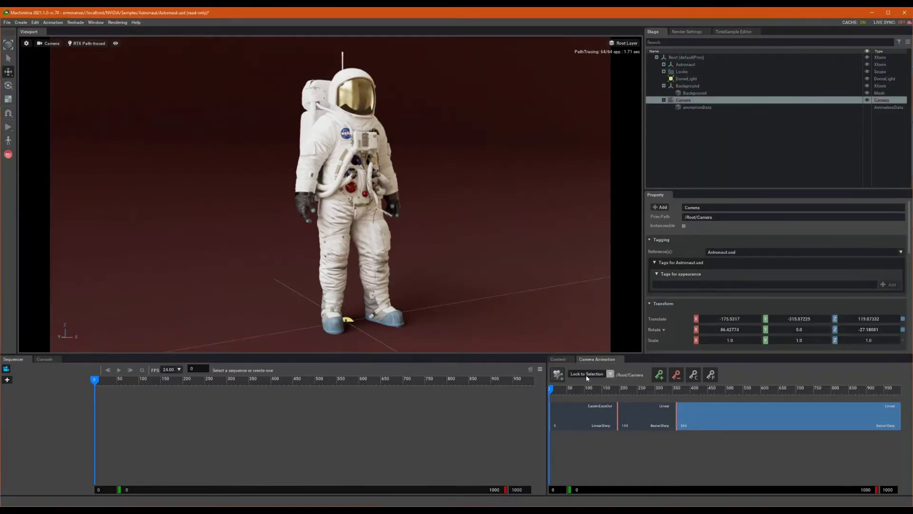
# Step: Set the camera animation target mode to Lock to Viewport and create two new cameras
pyautogui.click(610, 374)
pyautogui.click(587, 395)
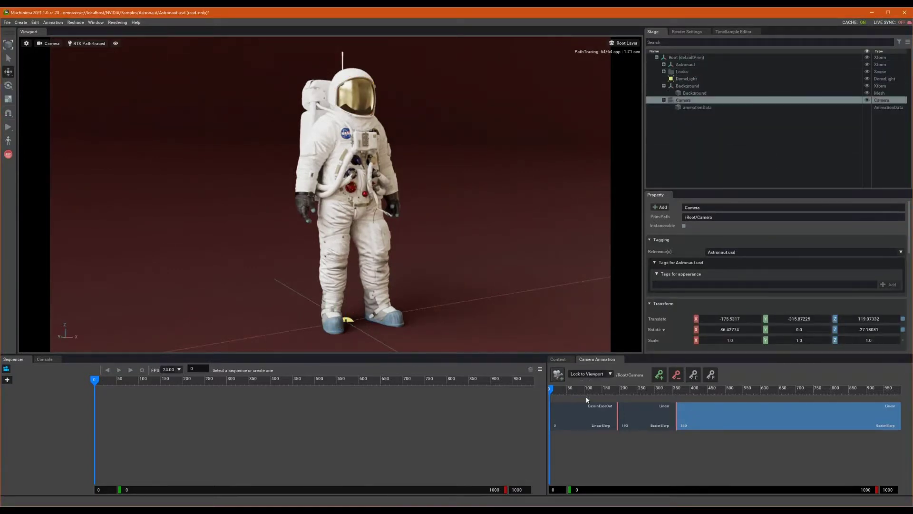
pyautogui.click(558, 374)
pyautogui.click(558, 374)
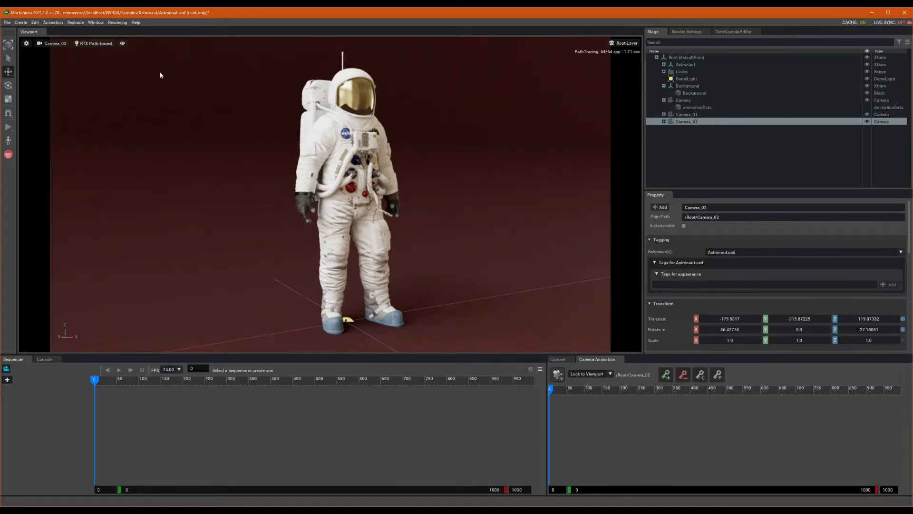
# Step: Switch the viewport between the cameras, ending on Camera, and select Background and DomeLight to check the viewport lock
pyautogui.click(53, 43)
pyautogui.moveTo(69, 47)
pyautogui.click(113, 61)
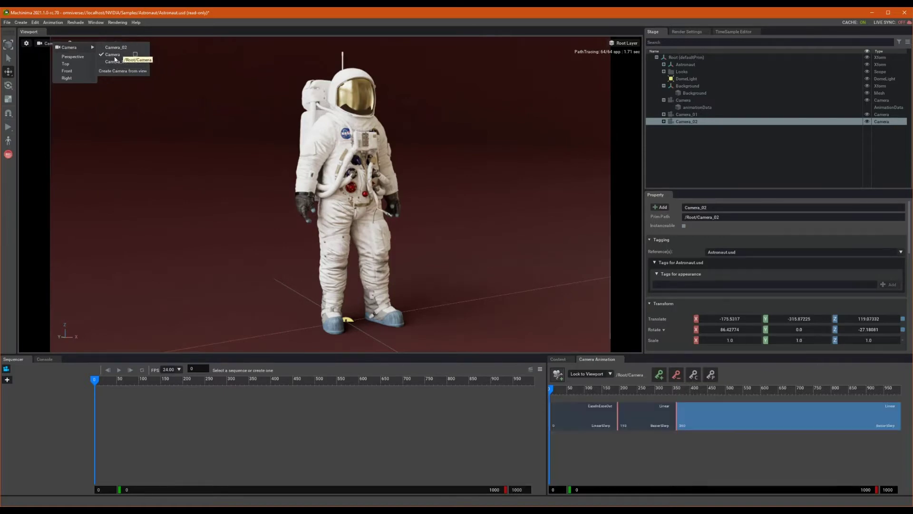
pyautogui.click(115, 47)
pyautogui.click(112, 54)
pyautogui.click(693, 85)
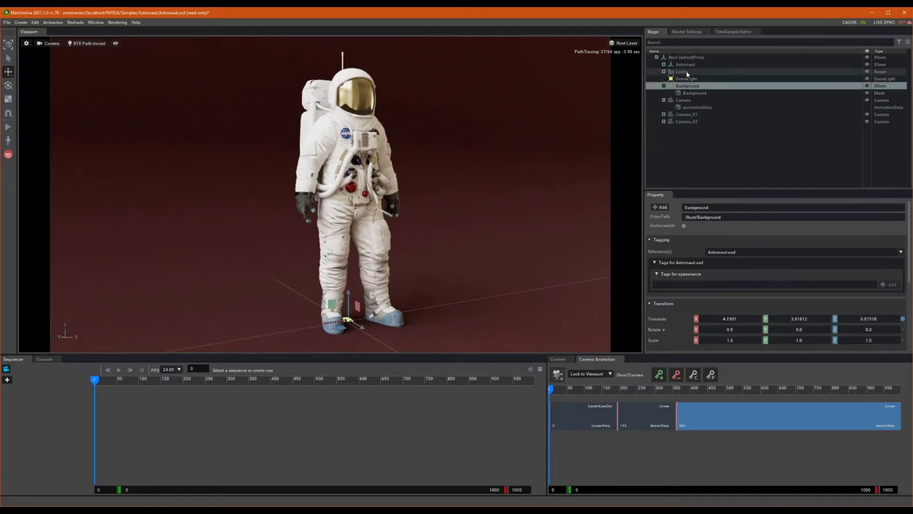
pyautogui.click(686, 79)
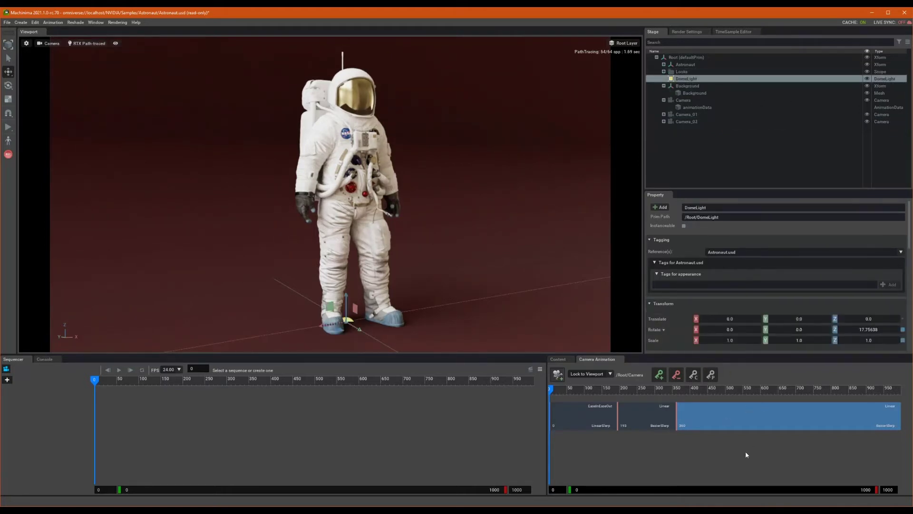